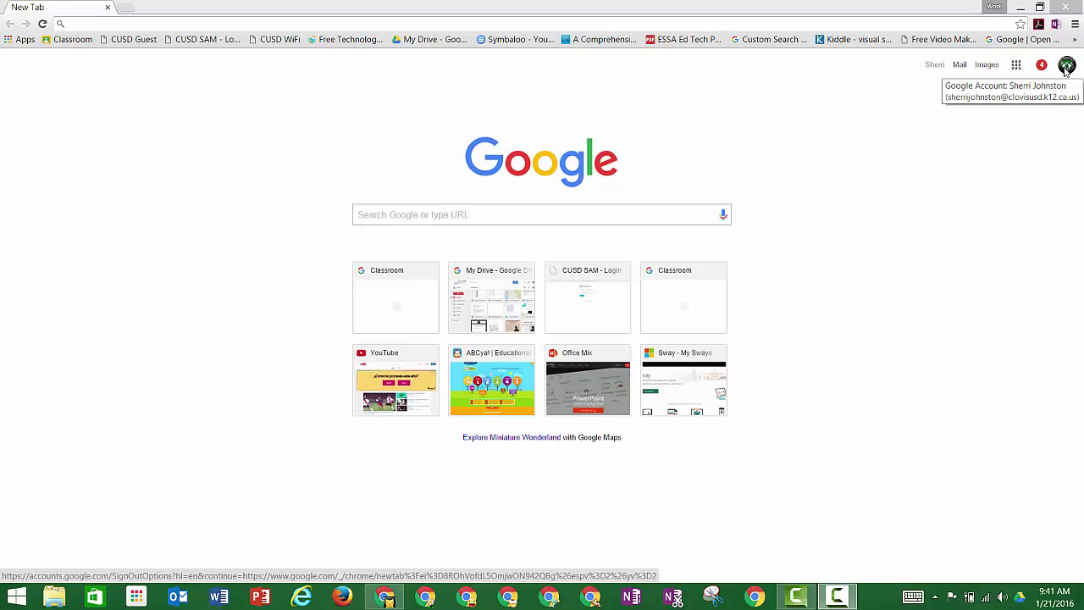
Open Google Drive and create a new blank Google Form
{"action": "left_click", "coordinate": [1016, 65]}
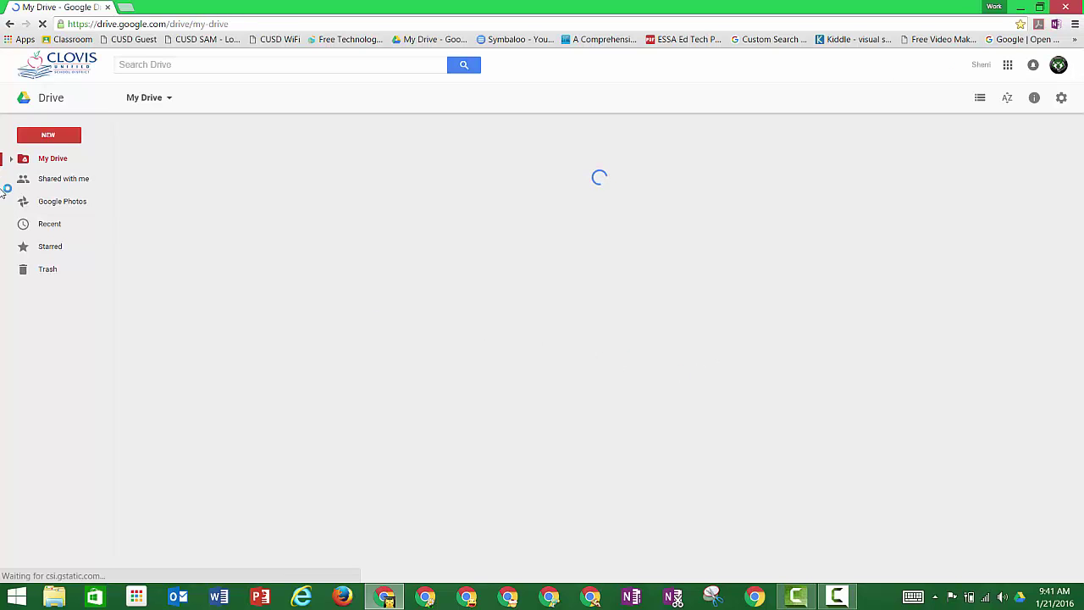
{"action": "left_click", "coordinate": [49, 135]}
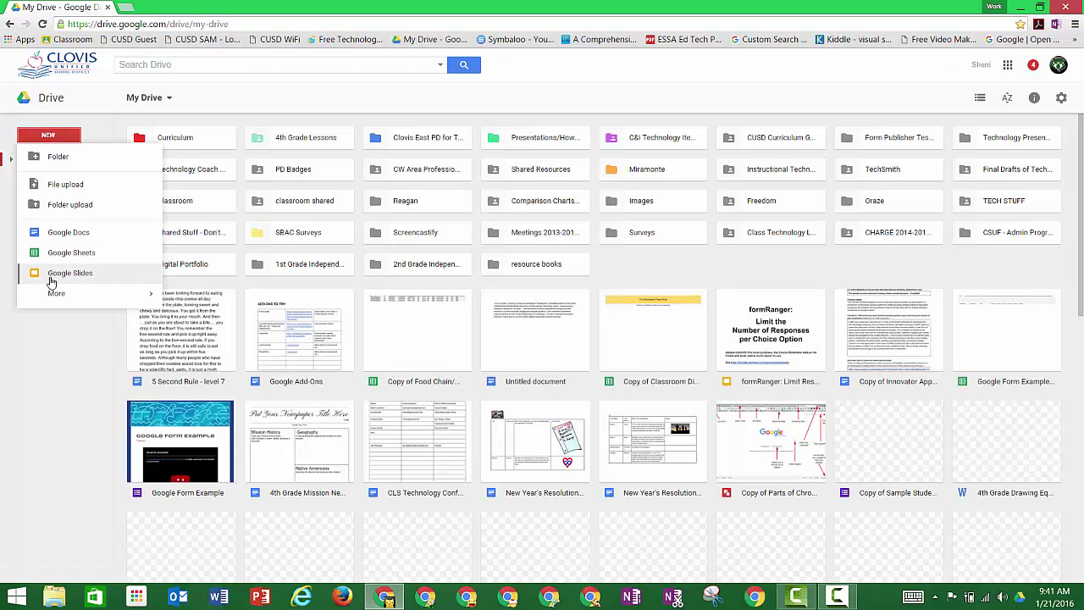
{"action": "mouse_move", "coordinate": [55, 294]}
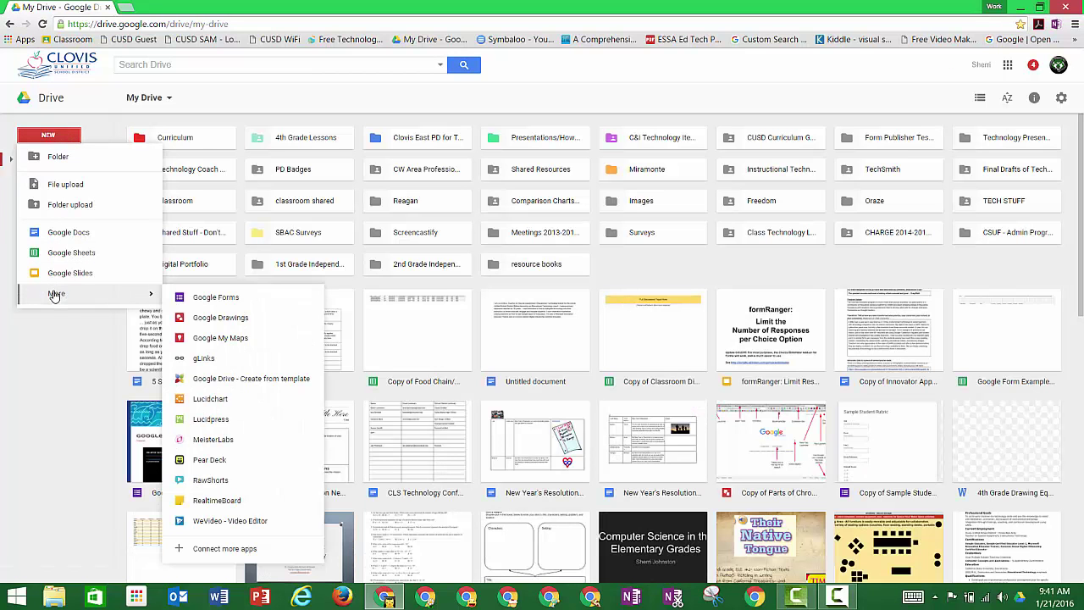
{"action": "left_click", "coordinate": [193, 298]}
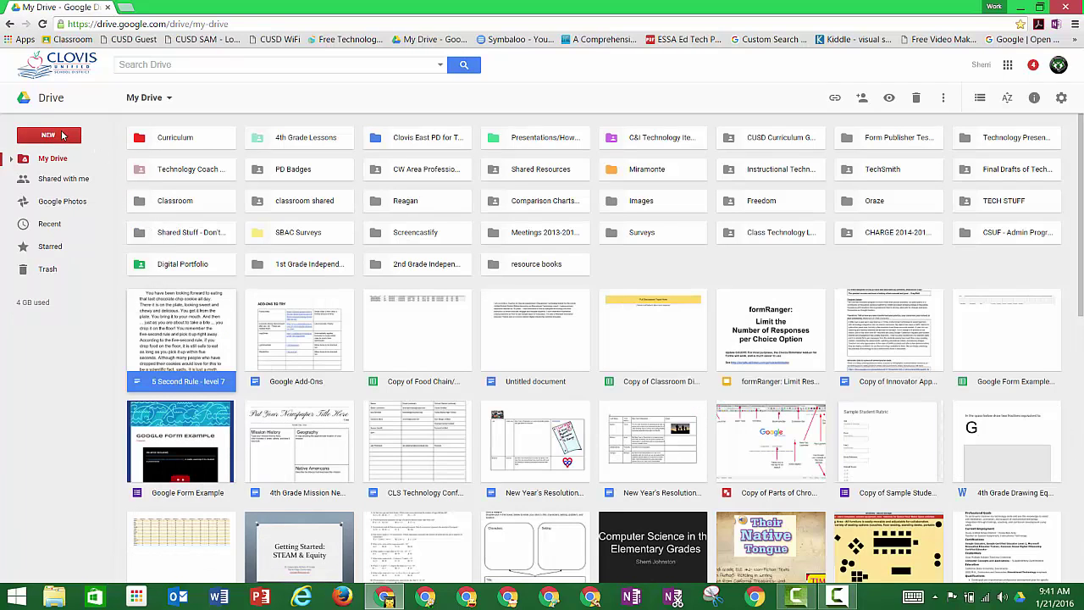
{"action": "left_click", "coordinate": [51, 136]}
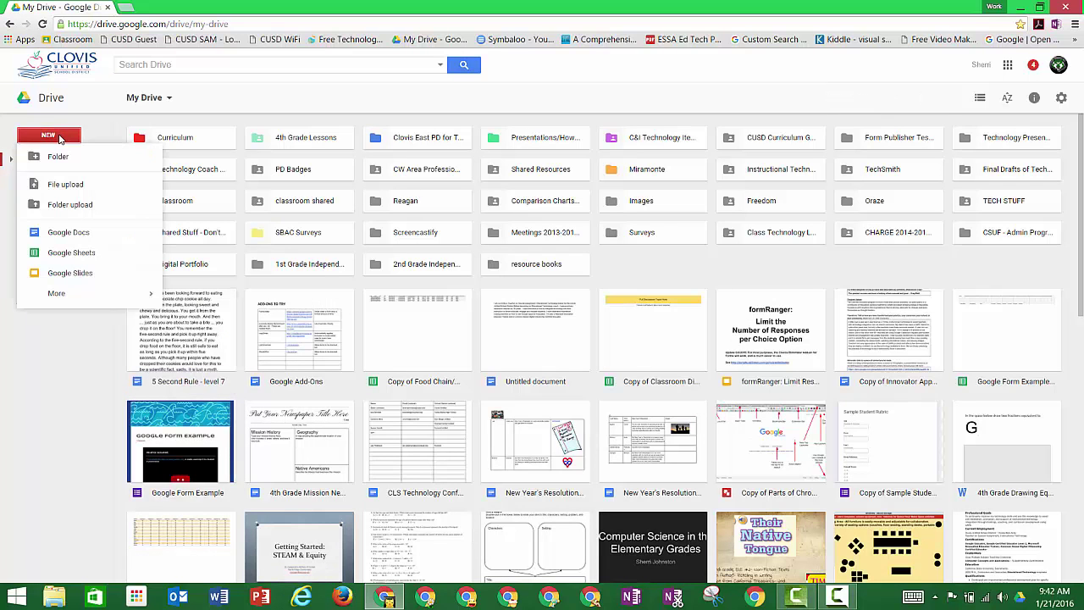
{"action": "mouse_move", "coordinate": [61, 296]}
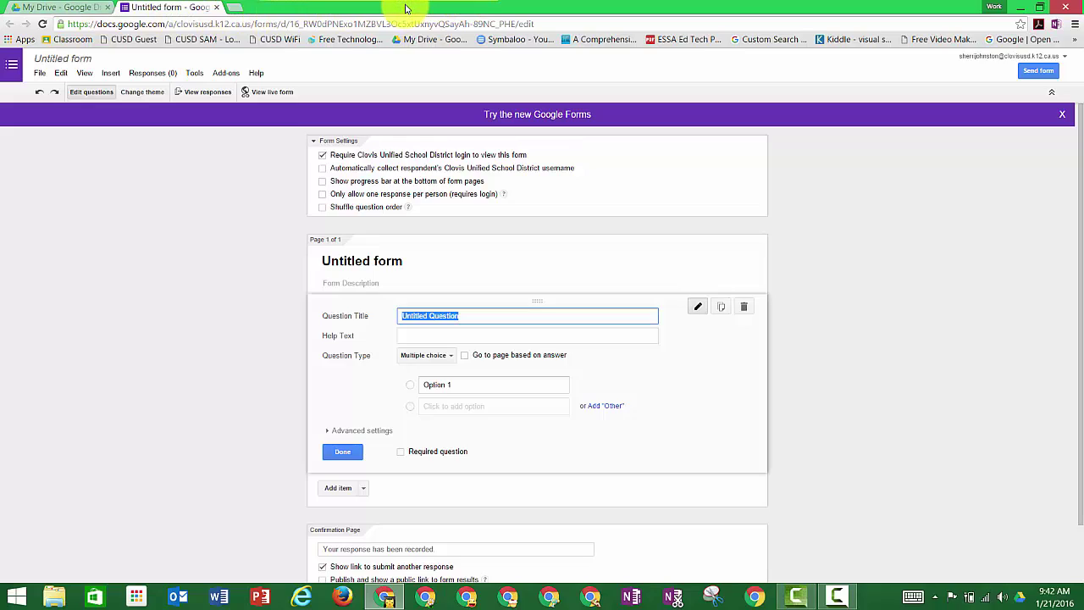
Arrange the blank form and Drive in side-by-side windows, and open the "5 Second Rule - level 7" document from Drive
{"action": "left_click_drag", "start_coordinate": [406, 9], "coordinate": [1081, 108]}
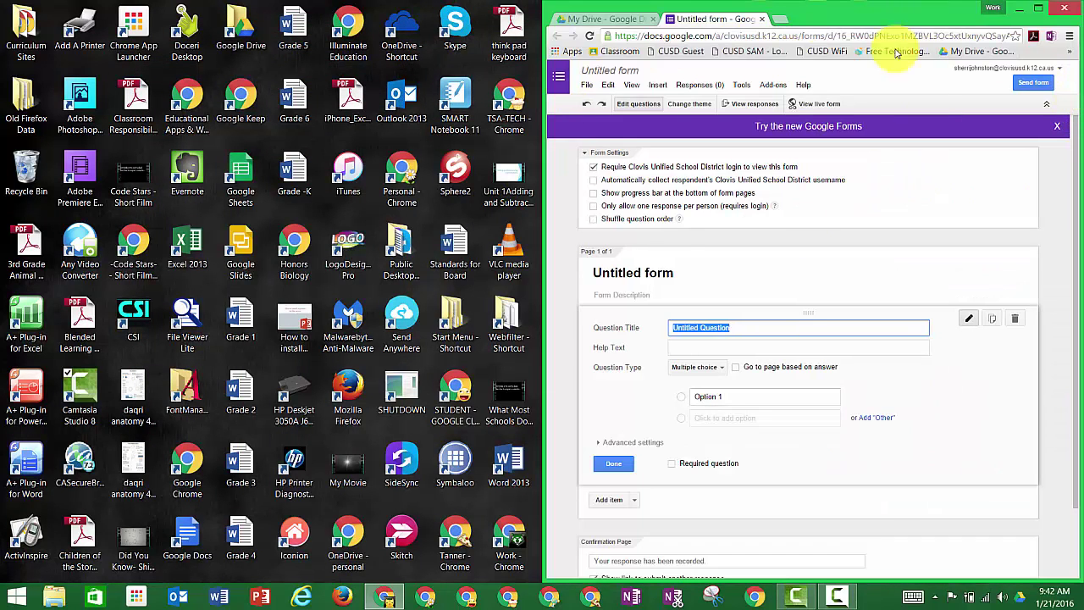
{"action": "left_click", "coordinate": [623, 19]}
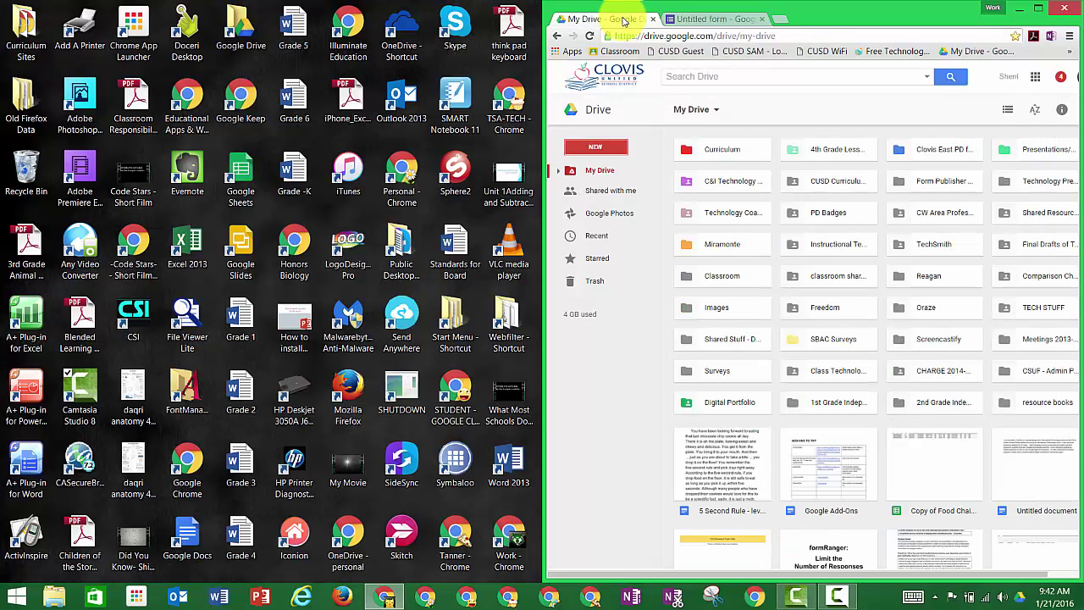
{"action": "left_click_drag", "start_coordinate": [624, 20], "coordinate": [5, 42]}
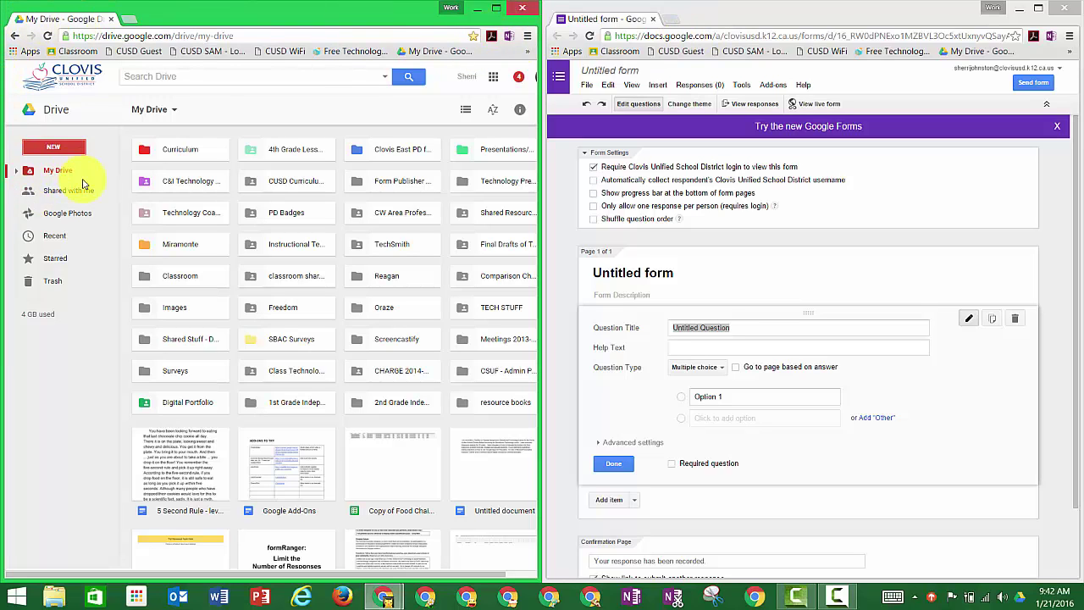
{"action": "double_click", "coordinate": [180, 461]}
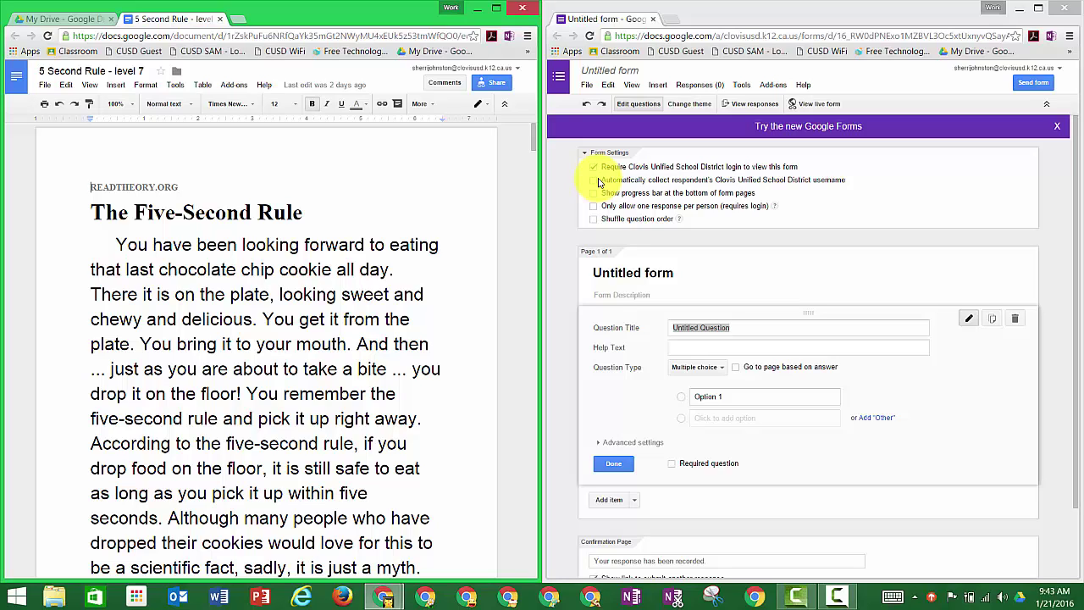
Turn on automatic collection of respondents' district usernames and title the form "The Five-Second Rule"
{"action": "left_click", "coordinate": [595, 179]}
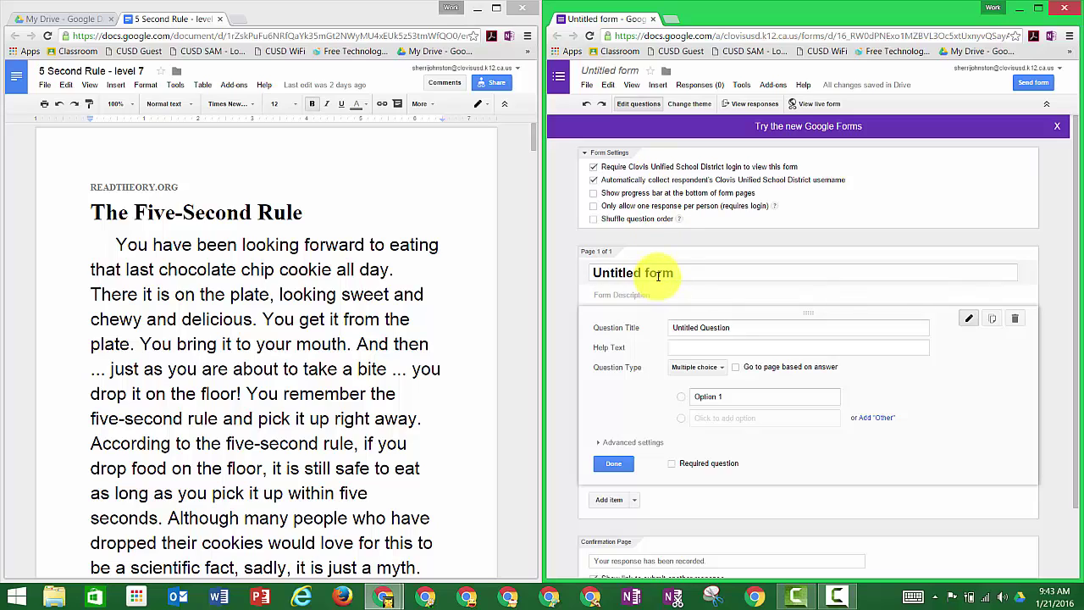
{"action": "left_click", "coordinate": [658, 275]}
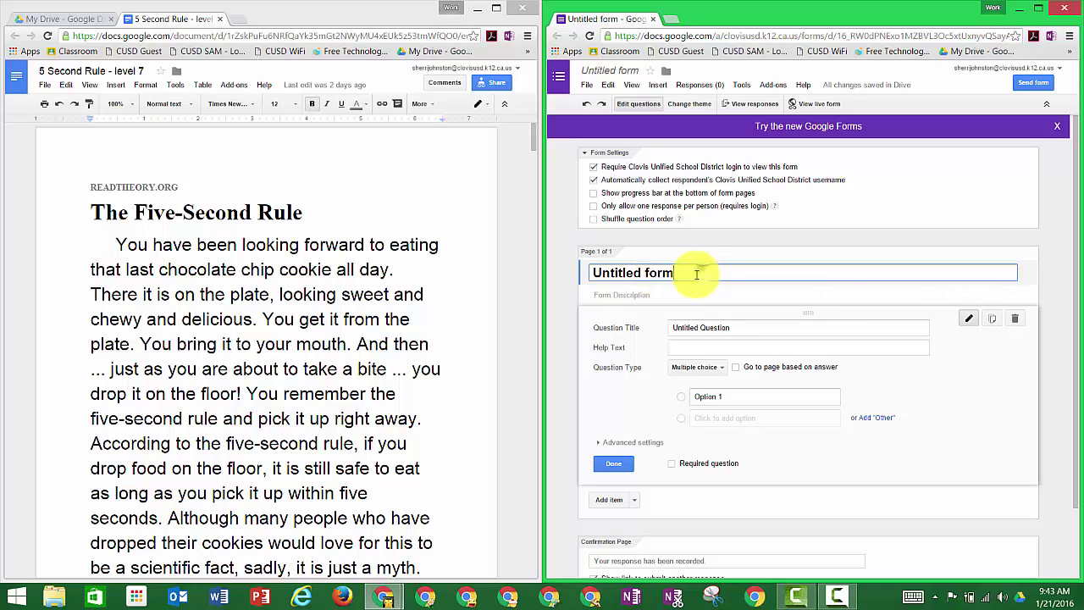
{"action": "left_click_drag", "start_coordinate": [680, 277], "coordinate": [576, 269]}
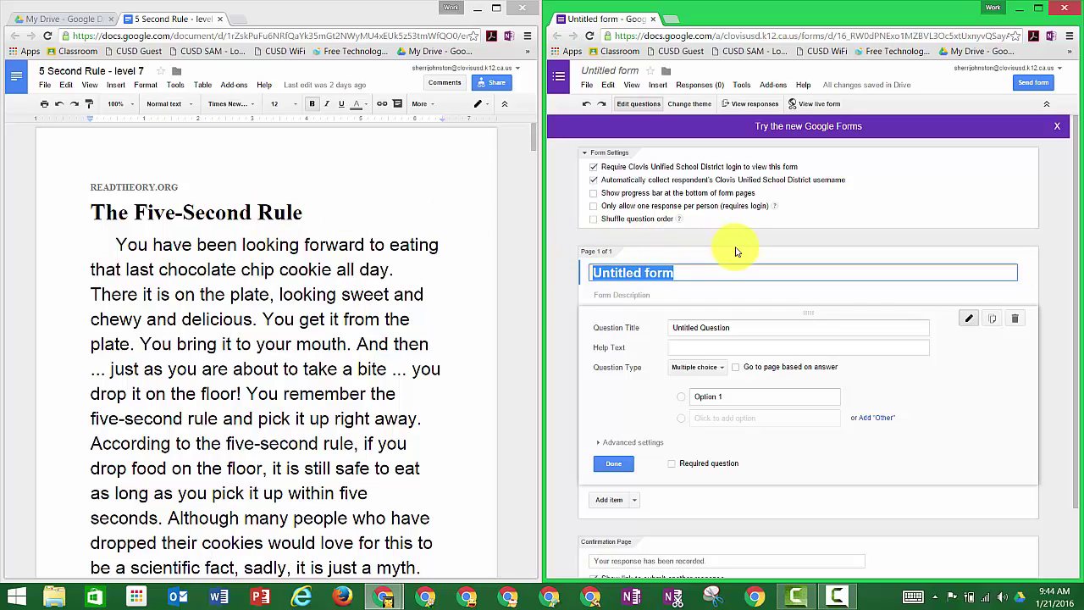
{"action": "type", "text": "The"}
{"action": "key", "text": "BackSpace"}
{"action": "key", "text": "BackSpace"}
{"action": "type", "text": "he Five-Second Rule"}
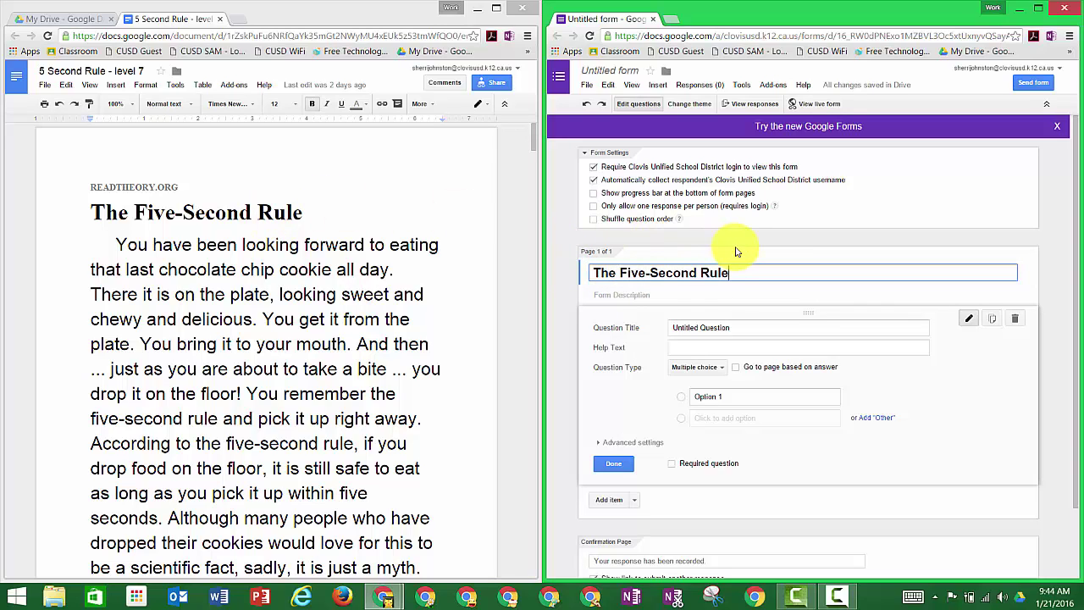
{"action": "left_click", "coordinate": [601, 295]}
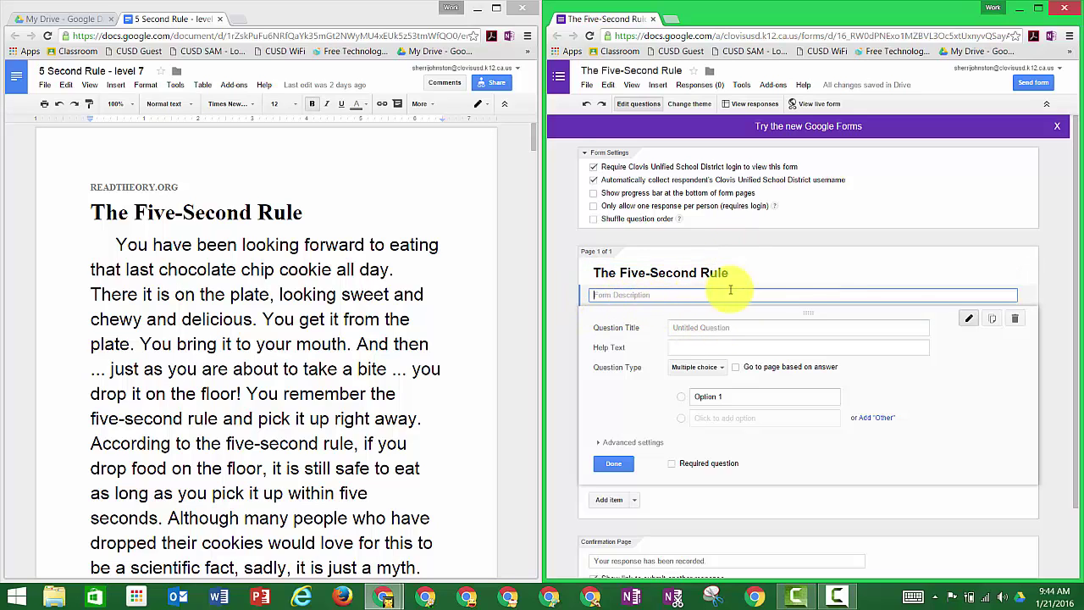
Set up the first question as a required text question titled "First Name"
{"action": "left_click", "coordinate": [678, 327]}
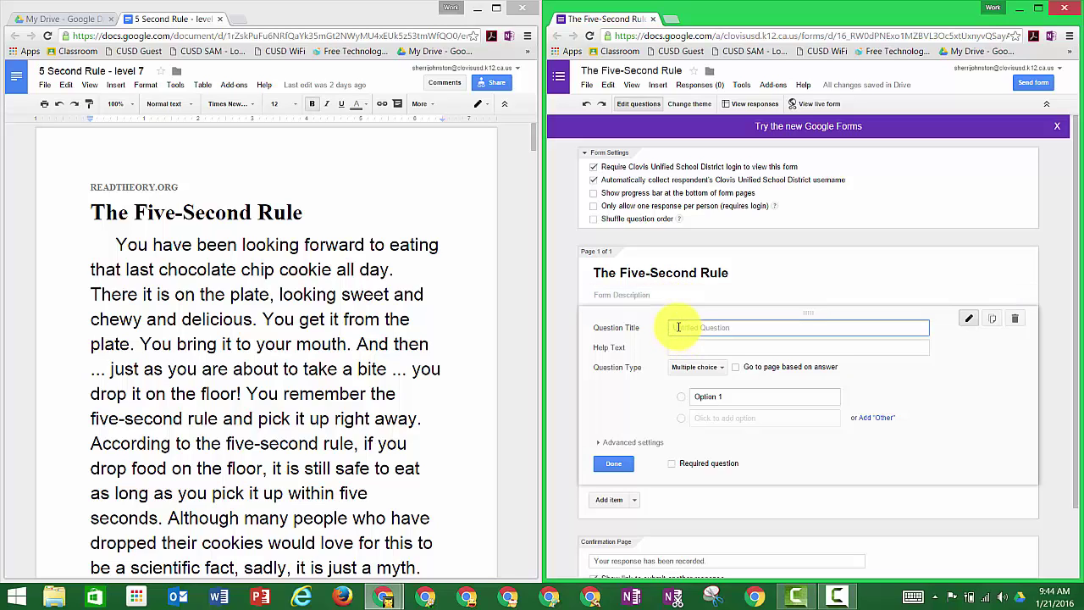
{"action": "type", "text": "First Name"}
{"action": "left_click", "coordinate": [719, 368]}
{"action": "left_click", "coordinate": [695, 337]}
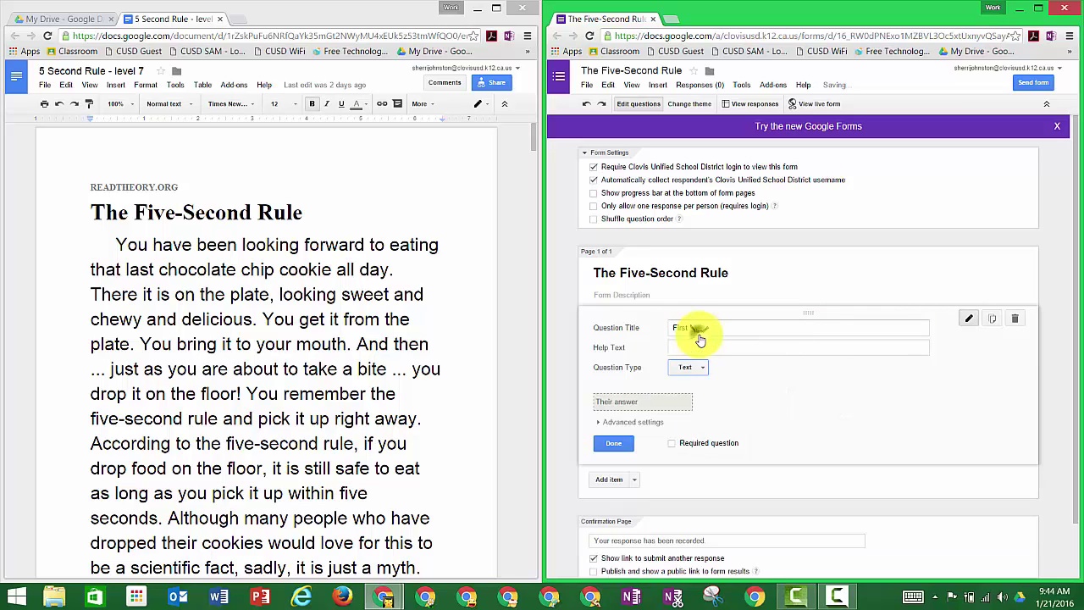
{"action": "left_click", "coordinate": [672, 445]}
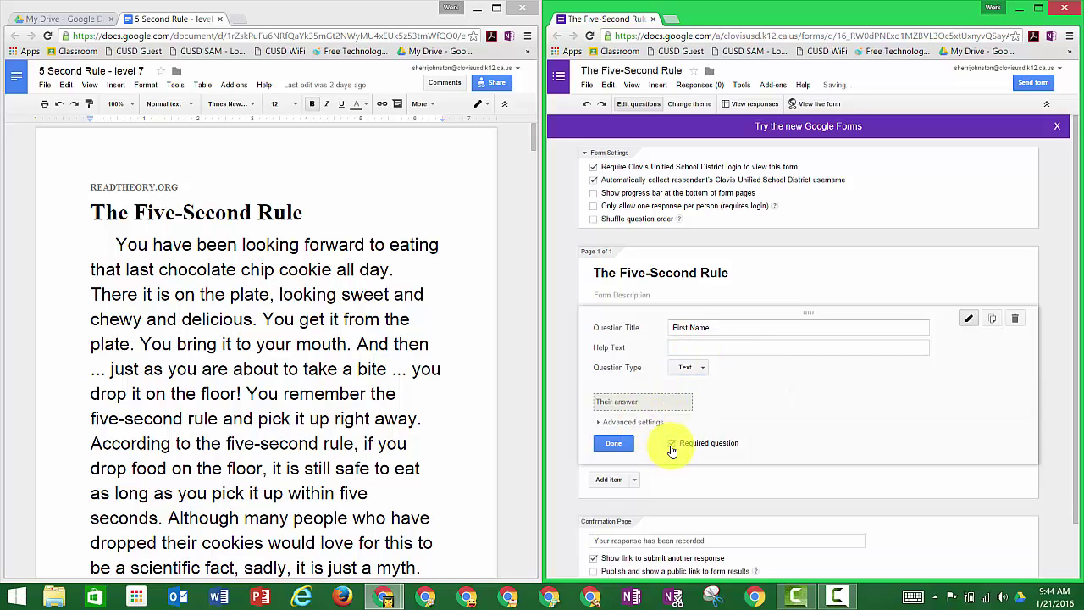
{"action": "left_click", "coordinate": [612, 443]}
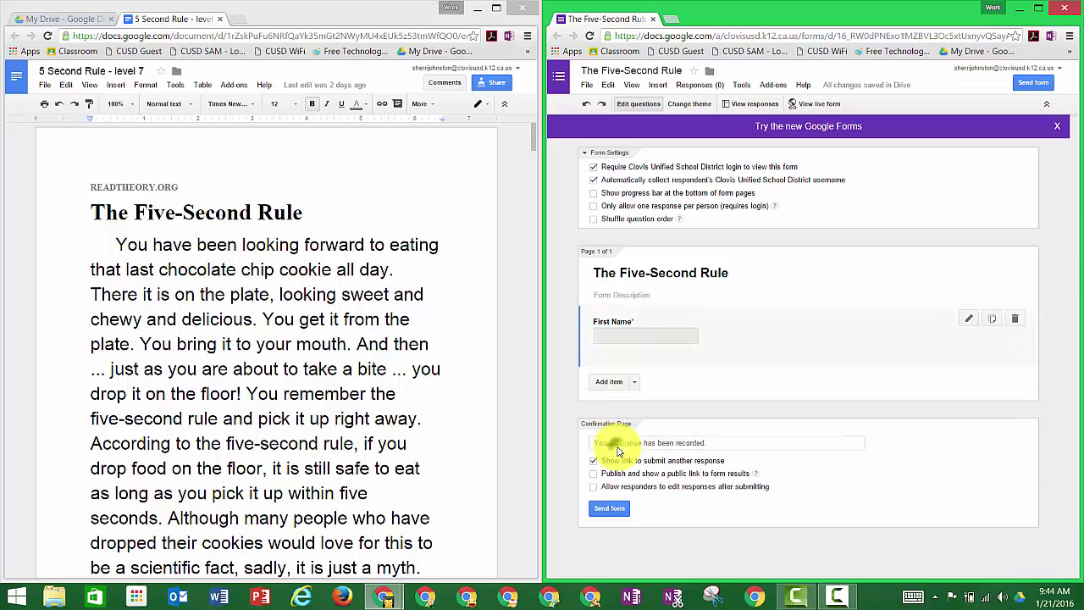
Add a second required text question titled "Last Name"
{"action": "left_click", "coordinate": [608, 372]}
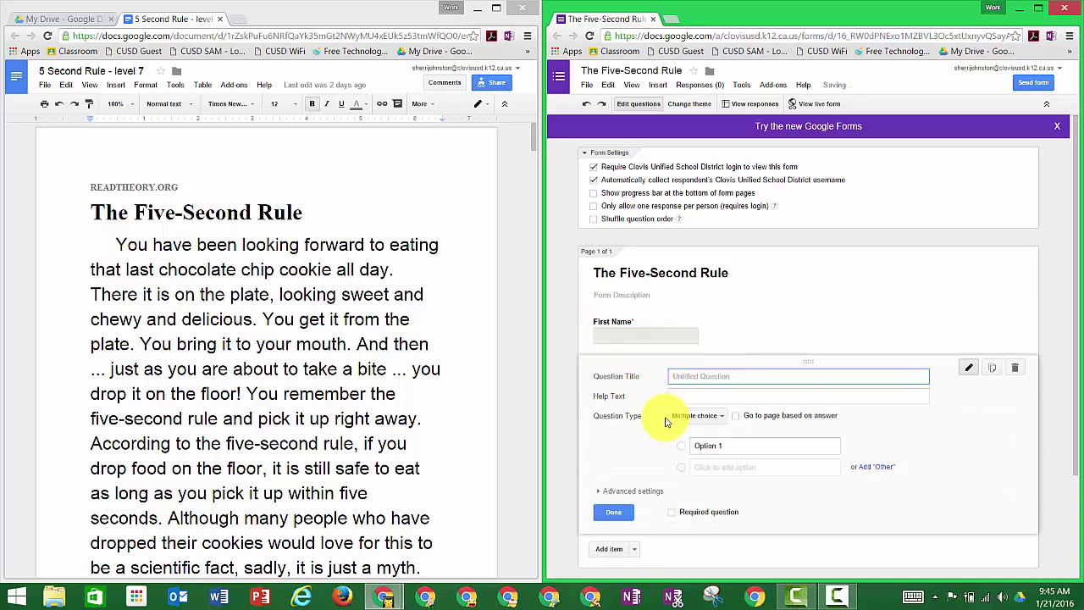
{"action": "left_click", "coordinate": [719, 417]}
{"action": "left_click", "coordinate": [694, 382]}
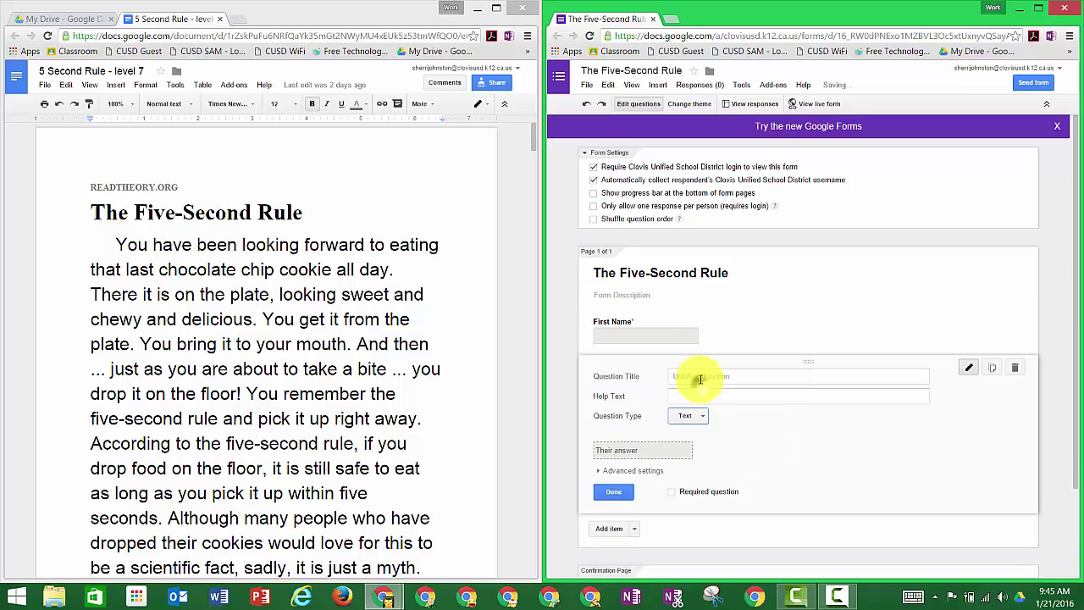
{"action": "type", "text": "L"}
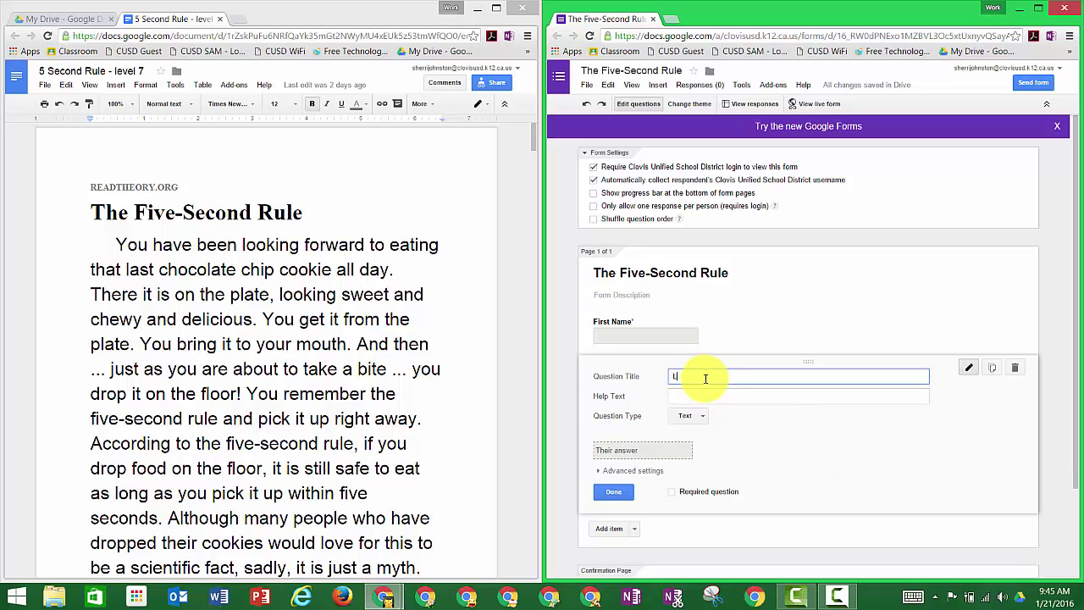
{"action": "type", "text": "ist Name"}
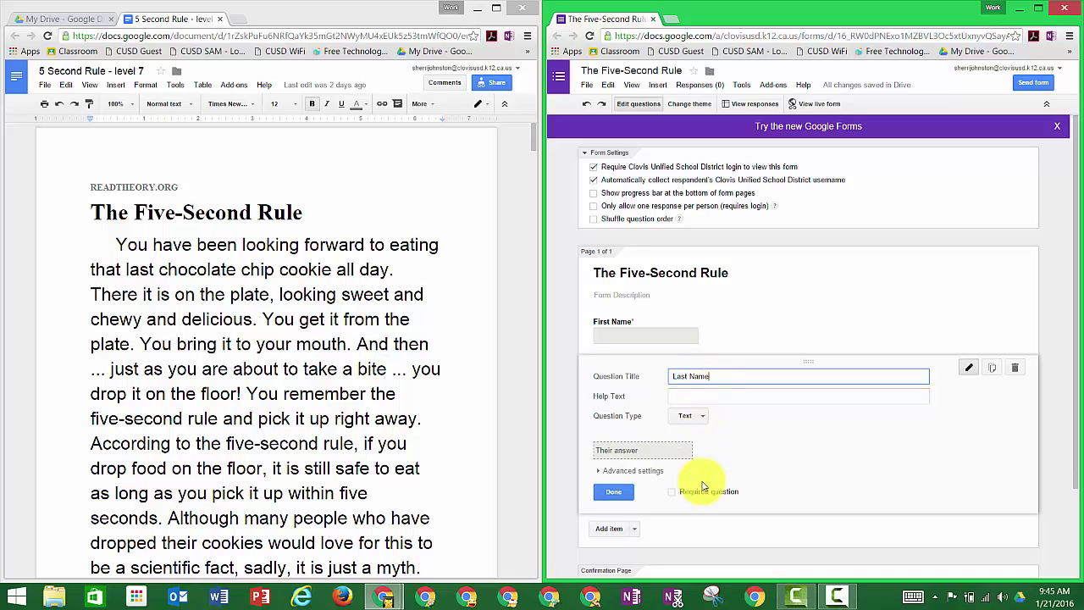
{"action": "left_click", "coordinate": [673, 494]}
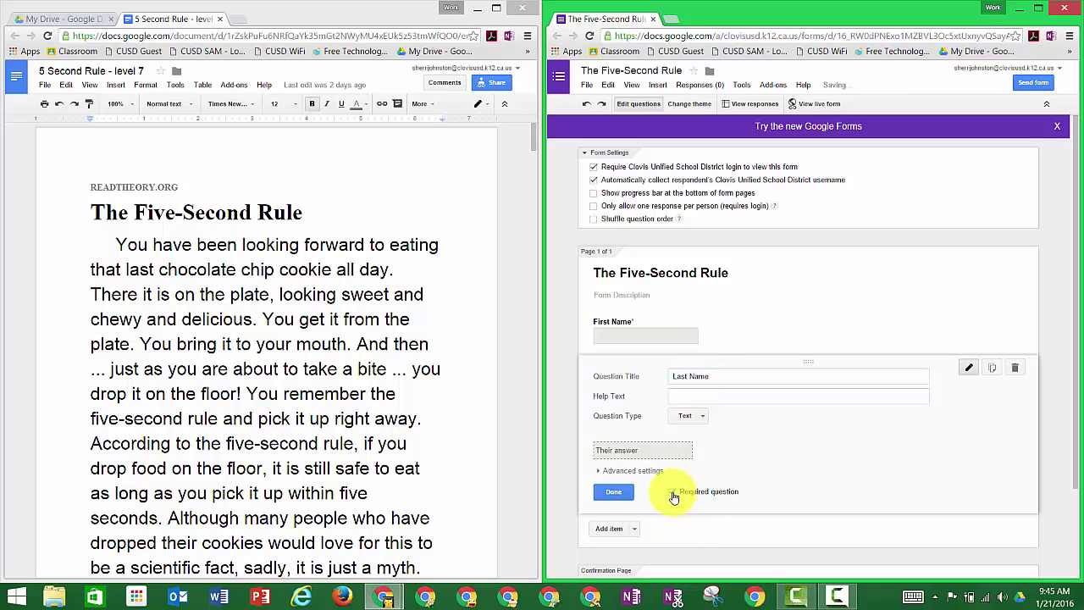
{"action": "left_click", "coordinate": [615, 496]}
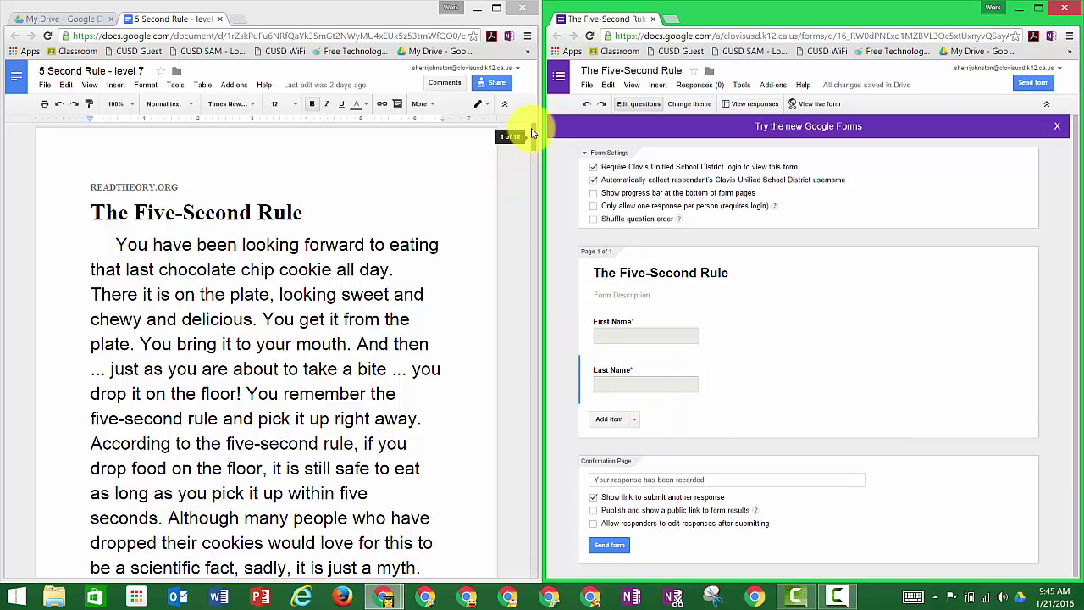
Add a multiple-choice question and copy question 1 about the best antonym for contaminated from the document into its title, without the answer choice
{"action": "left_click_drag", "start_coordinate": [533, 133], "coordinate": [519, 268]}
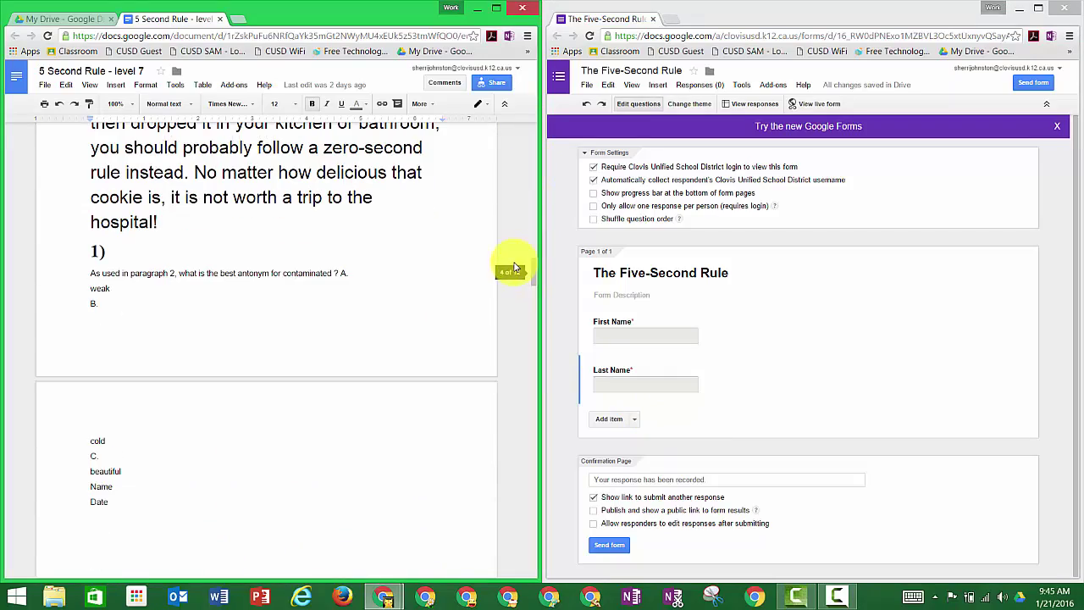
{"action": "left_click", "coordinate": [606, 420]}
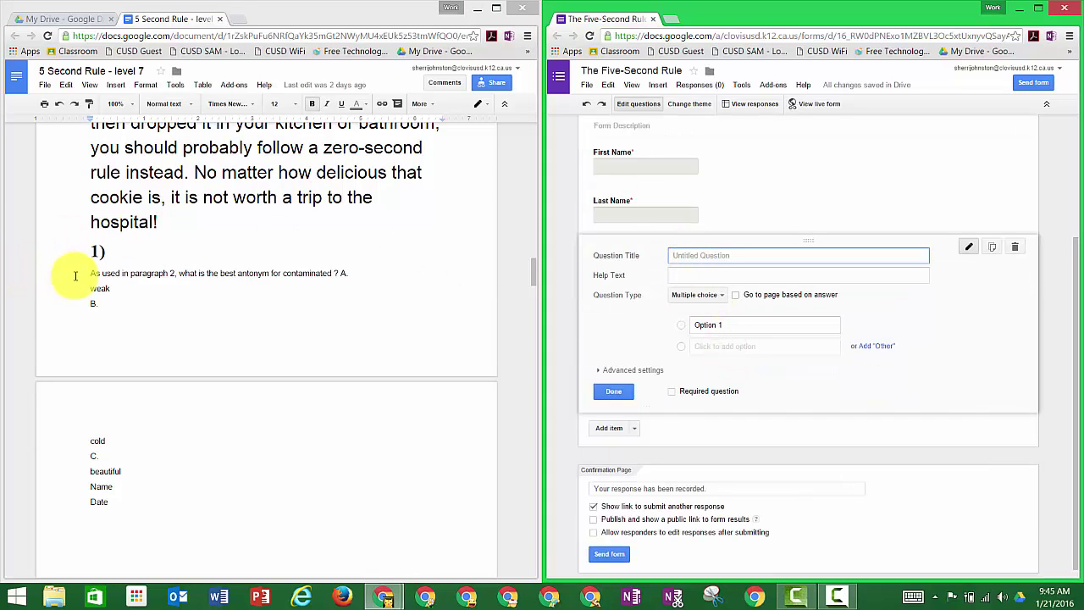
{"action": "left_click_drag", "start_coordinate": [90, 273], "coordinate": [210, 288]}
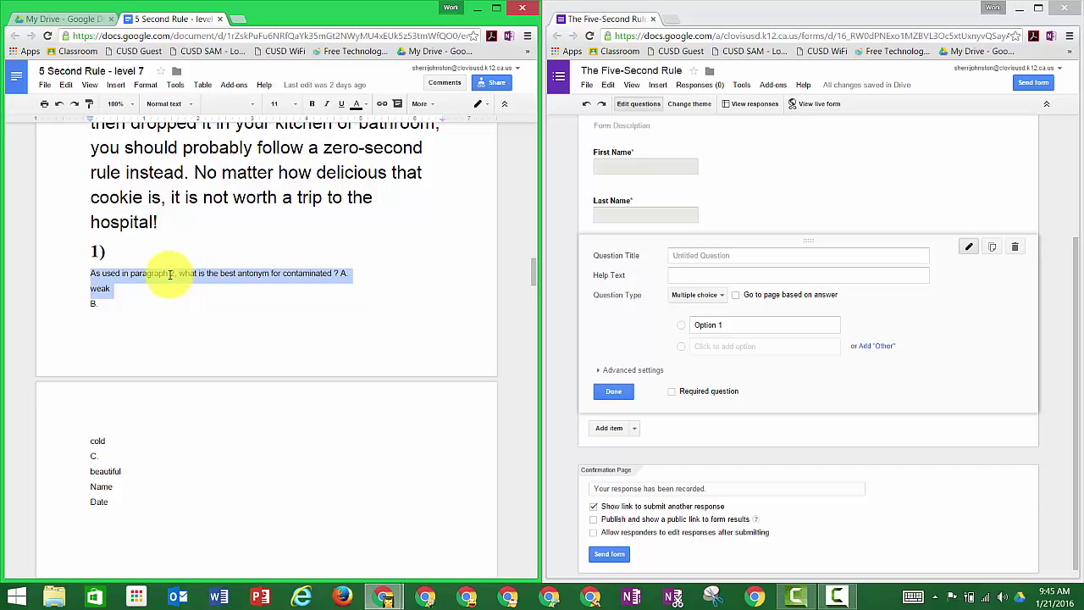
{"action": "right_click", "coordinate": [170, 274]}
{"action": "left_click", "coordinate": [194, 302]}
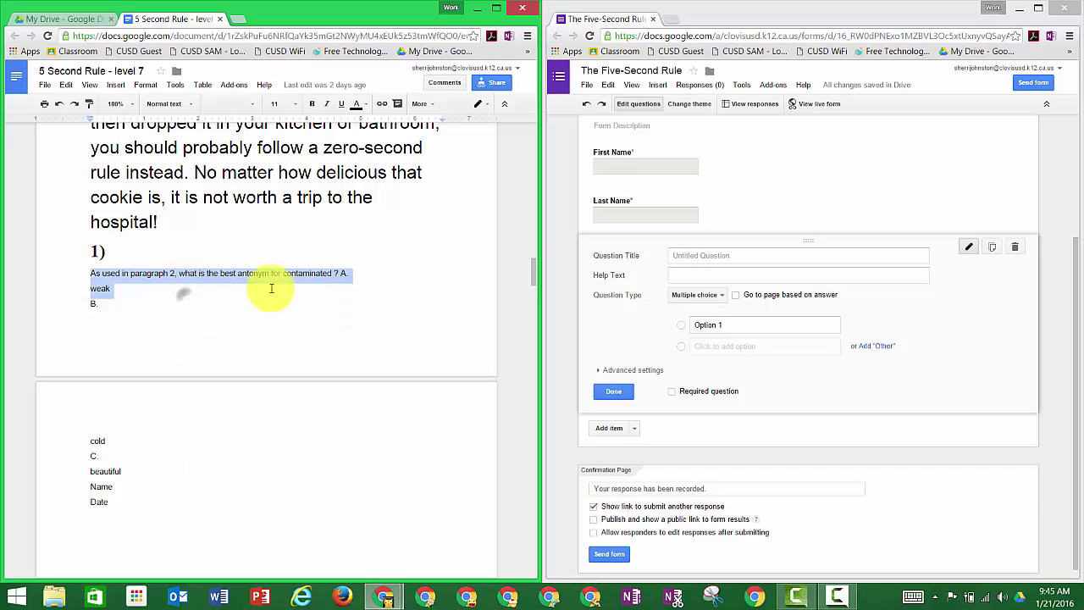
{"action": "left_click", "coordinate": [678, 255]}
{"action": "right_click", "coordinate": [677, 255]}
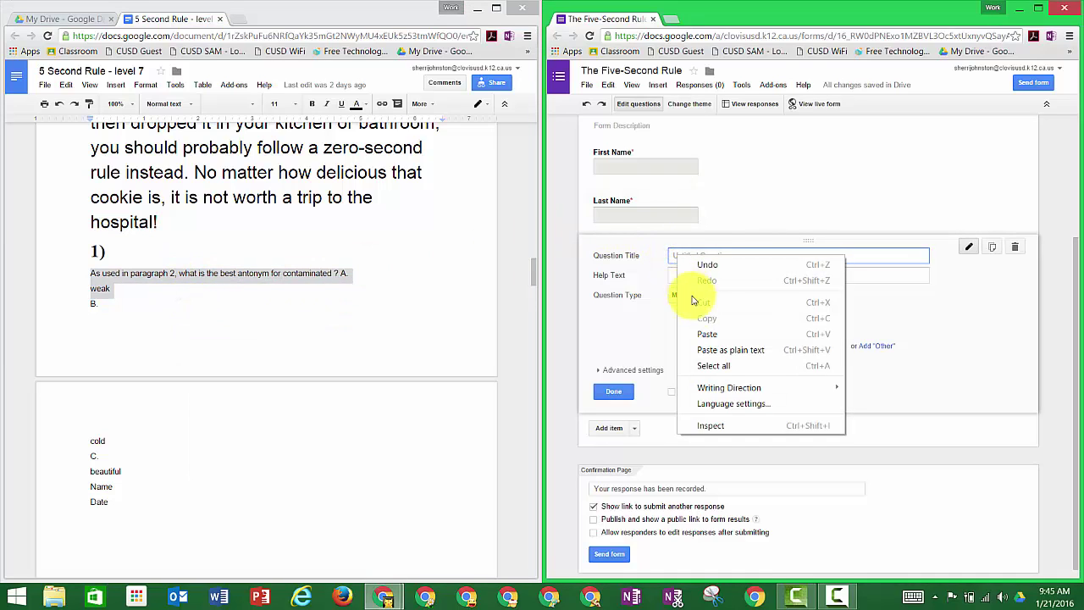
{"action": "left_click", "coordinate": [691, 339]}
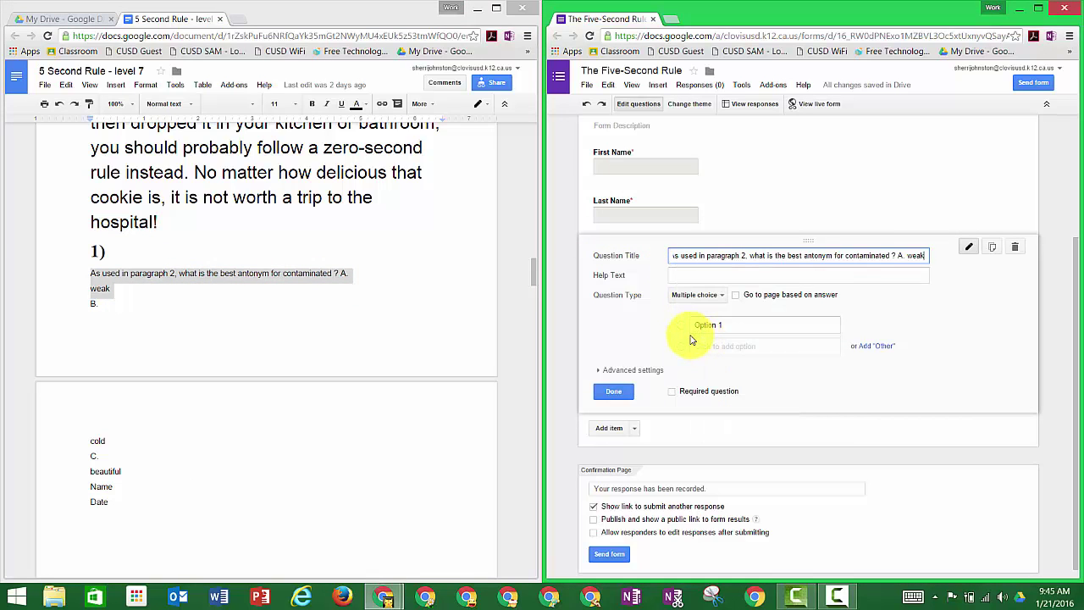
Copy answer choices A to C of question 1 (weak, cold, beautiful) from the document into the question's options, replacing Option 1
{"action": "left_click", "coordinate": [152, 302]}
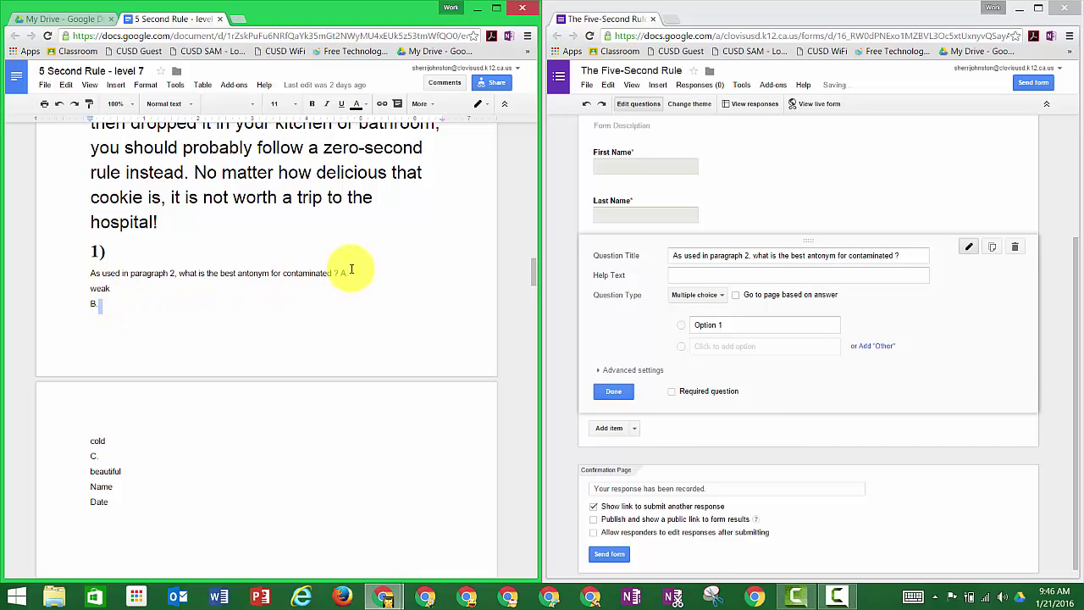
{"action": "left_click_drag", "start_coordinate": [343, 271], "coordinate": [276, 477]}
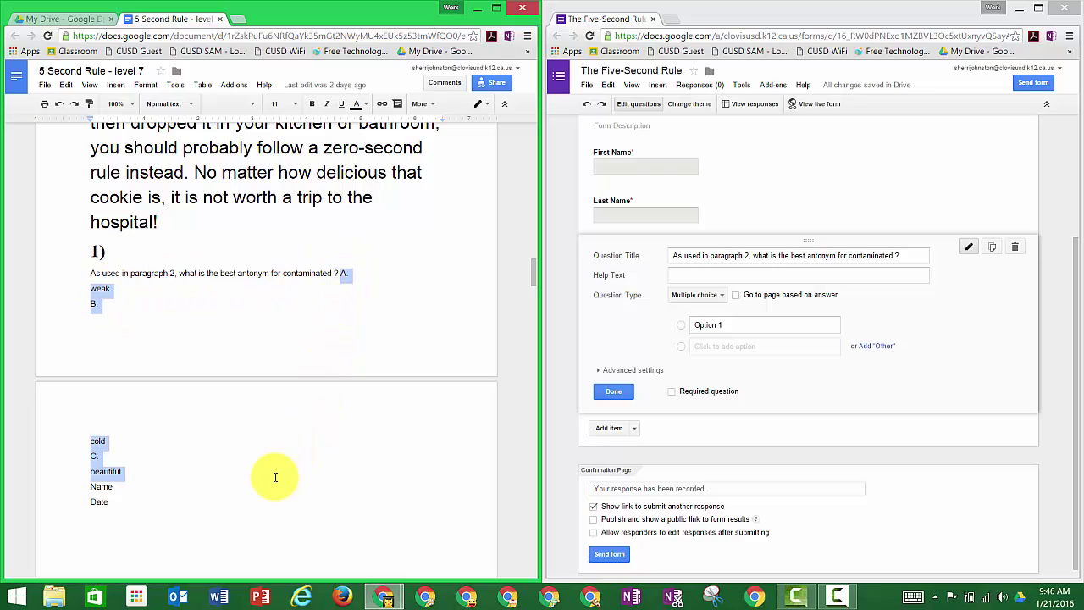
{"action": "scroll", "coordinate": [276, 475], "scroll_direction": "down", "scroll_amount": 3}
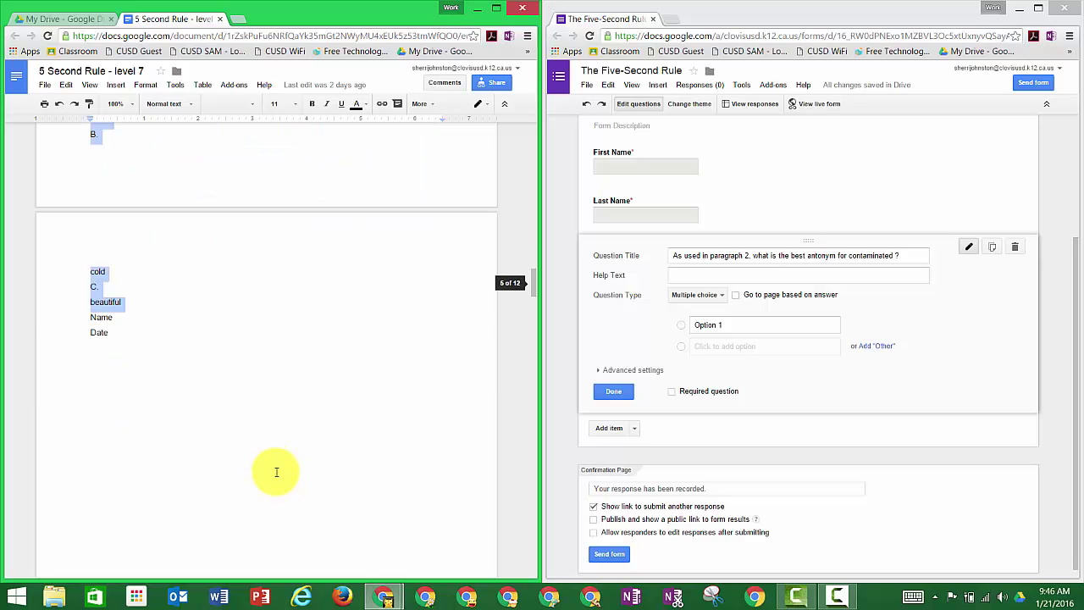
{"action": "scroll", "coordinate": [276, 471], "scroll_direction": "up", "scroll_amount": 2}
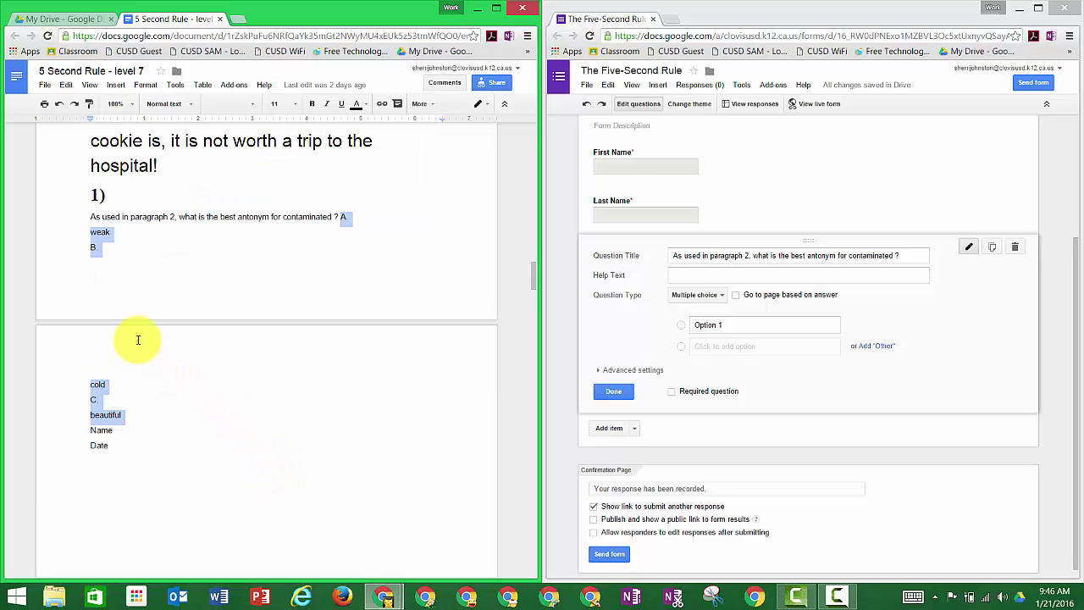
{"action": "right_click", "coordinate": [95, 236]}
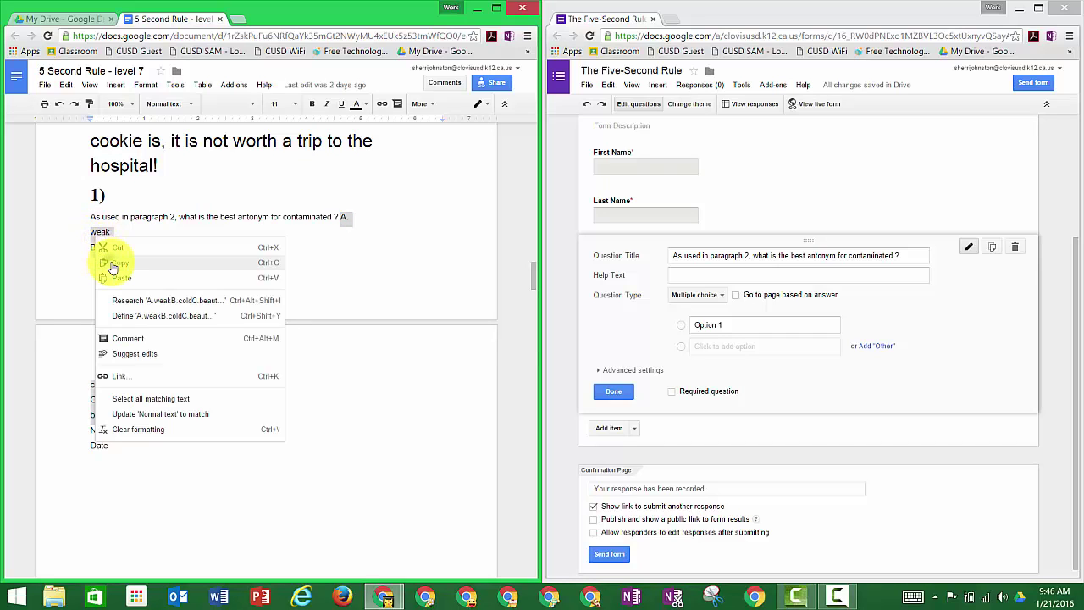
{"action": "left_click", "coordinate": [109, 259]}
{"action": "left_click", "coordinate": [712, 325]}
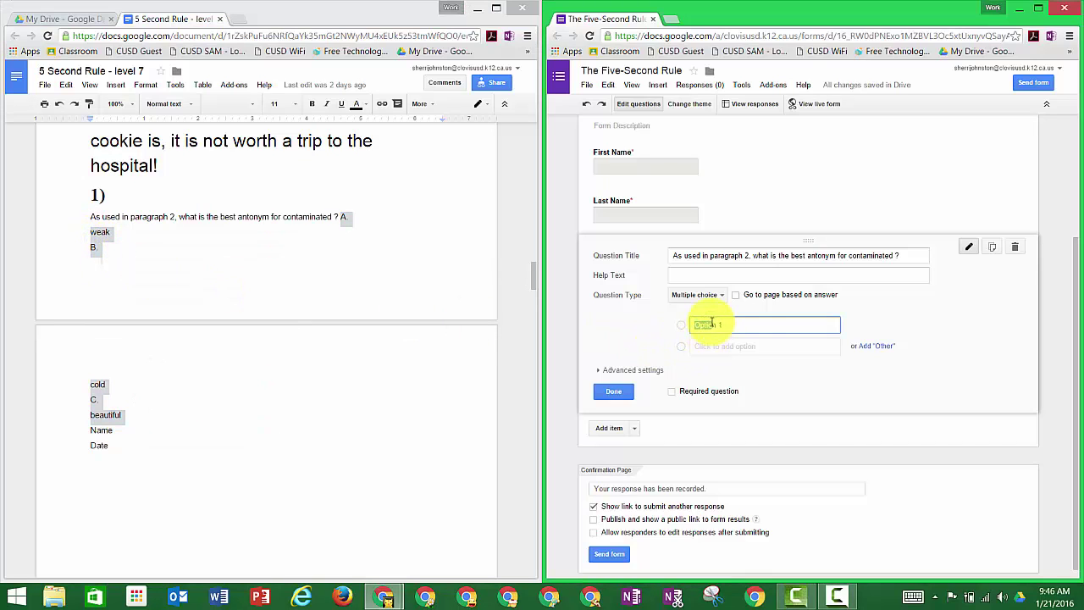
{"action": "left_click_drag", "start_coordinate": [747, 324], "coordinate": [693, 326]}
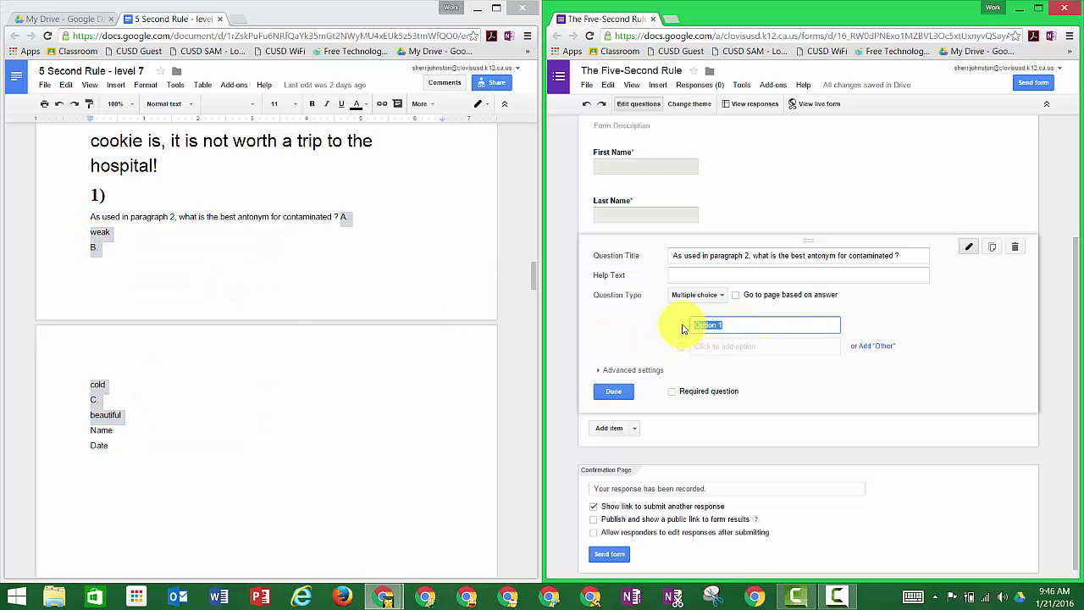
{"action": "key", "text": "ctrl+v"}
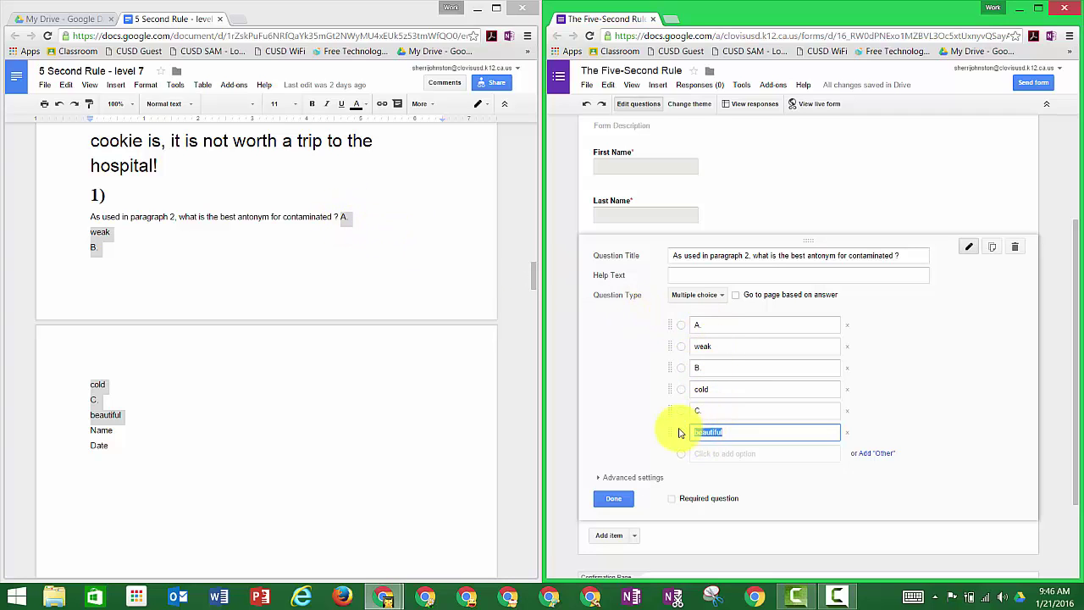
{"action": "left_click", "coordinate": [630, 412]}
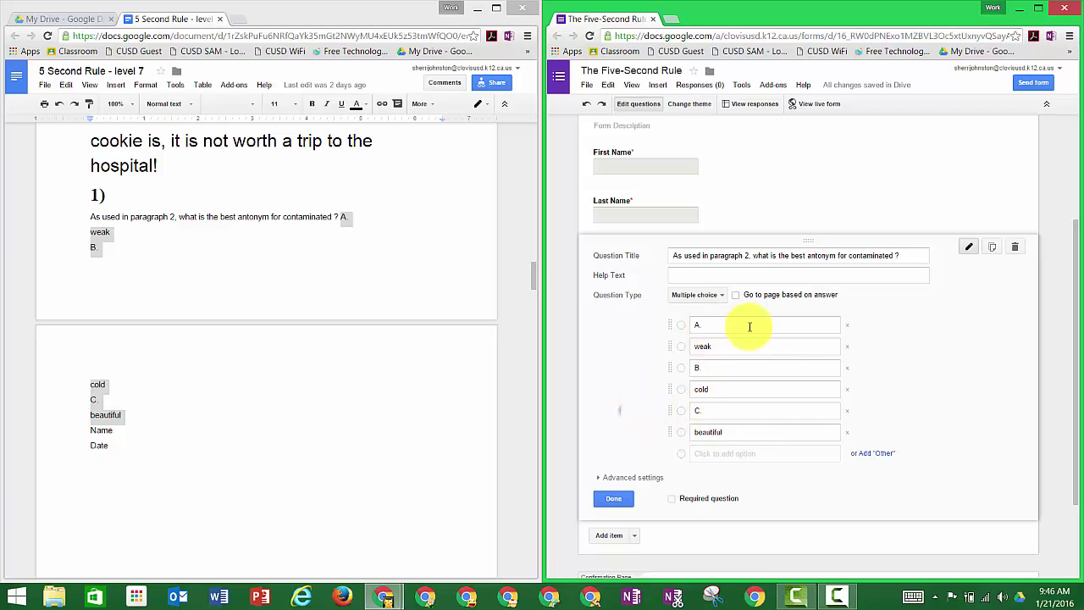
Remove the letter-only options A., B. and C. from the contaminated question, make it required and finish editing it
{"action": "left_click", "coordinate": [846, 325]}
{"action": "left_click", "coordinate": [847, 346]}
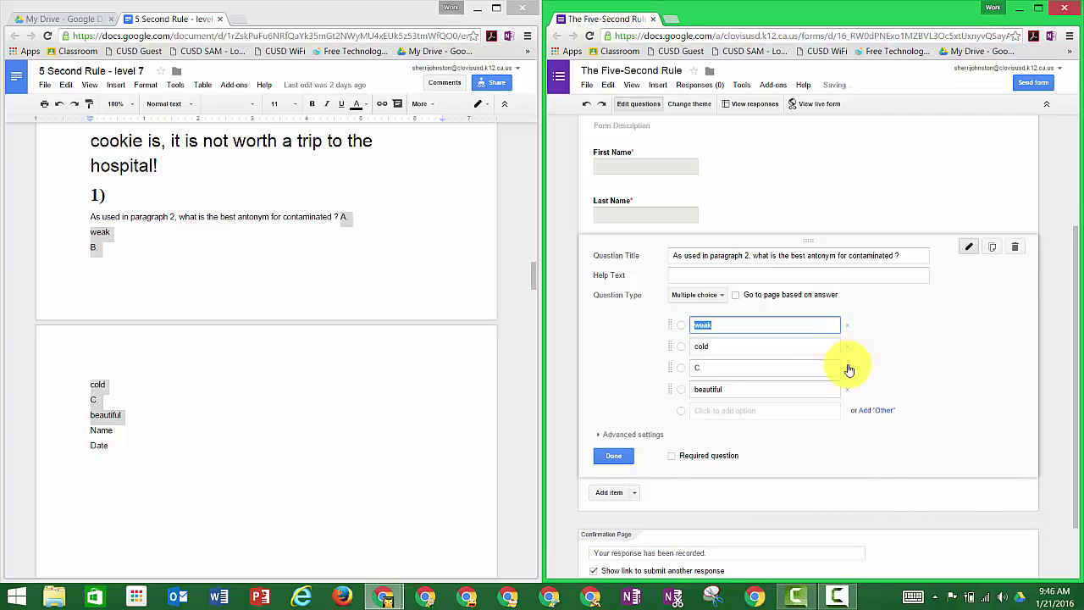
{"action": "left_click", "coordinate": [847, 368]}
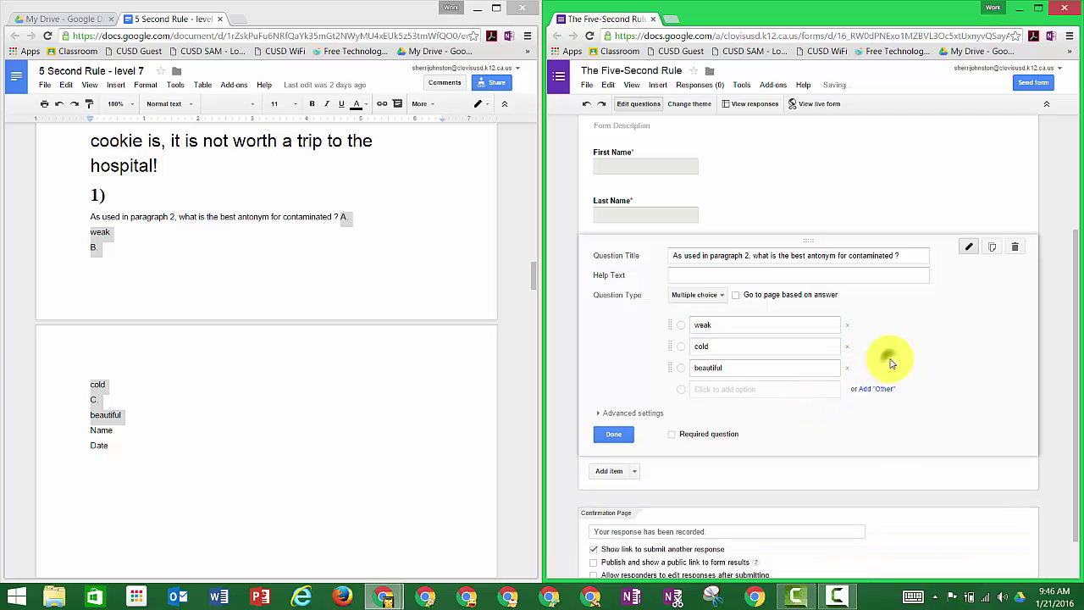
{"action": "left_click", "coordinate": [669, 434]}
{"action": "left_click", "coordinate": [615, 434]}
Find choice D of question 1 in the document and add "clean" as the fourth option of the contaminated question
{"action": "left_click", "coordinate": [632, 412]}
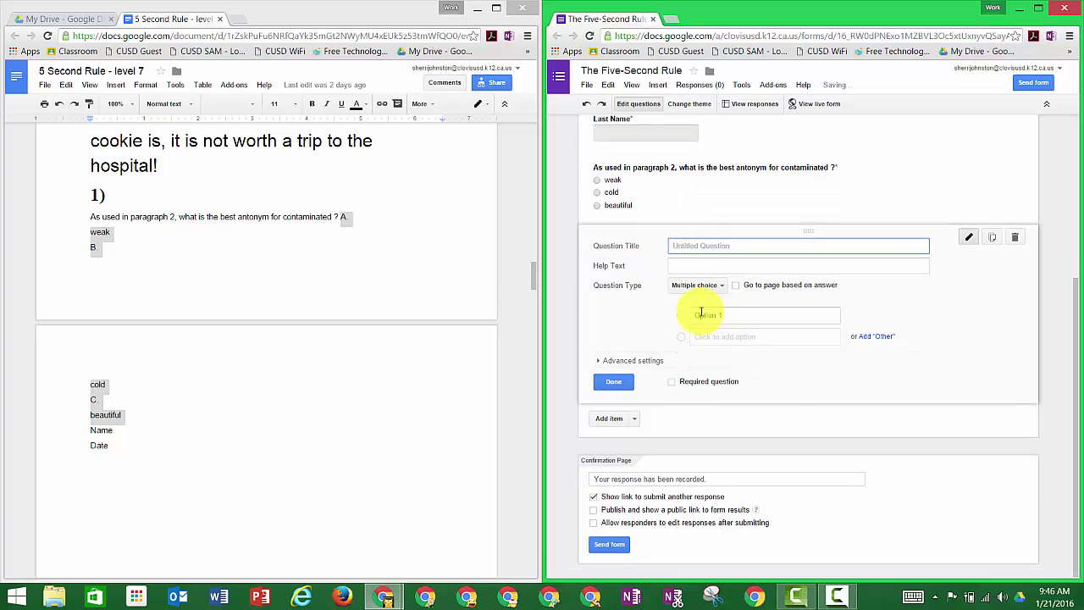
{"action": "left_click_drag", "start_coordinate": [532, 282], "coordinate": [536, 322]}
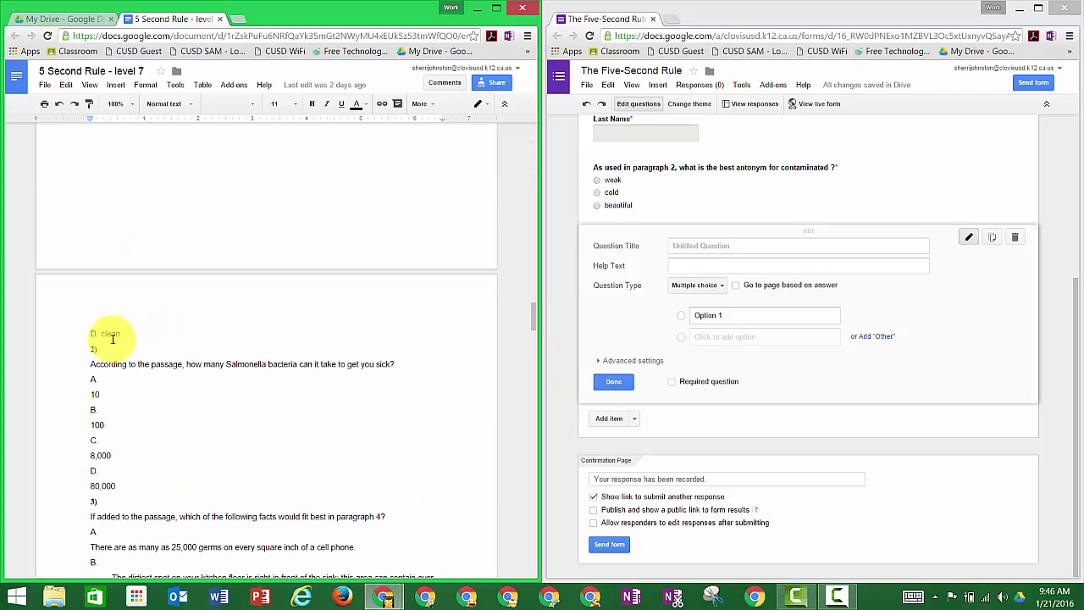
{"action": "left_click", "coordinate": [669, 201]}
{"action": "left_click", "coordinate": [707, 448]}
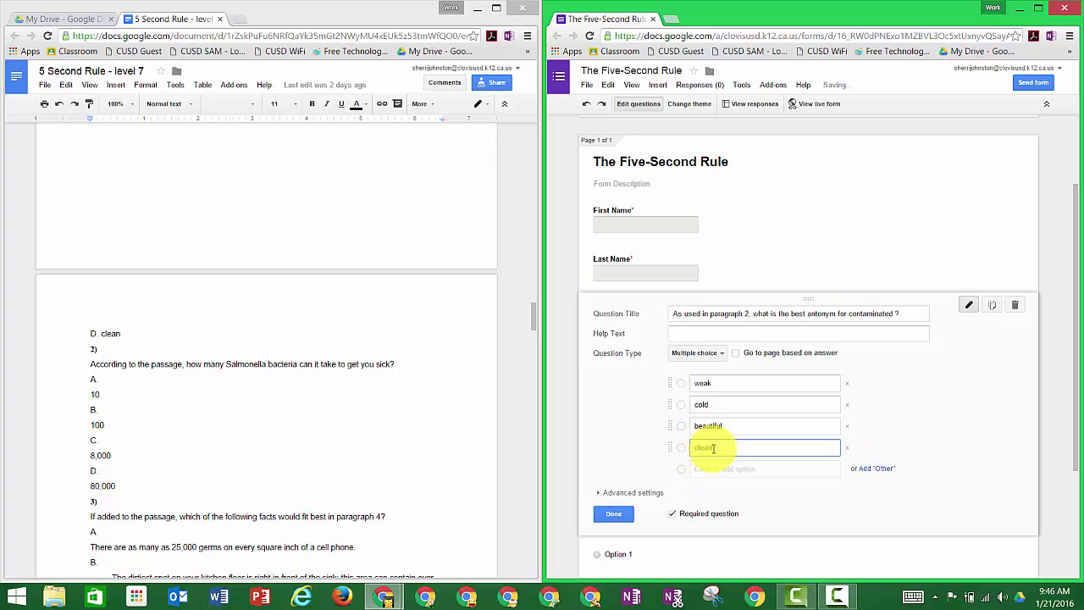
{"action": "left_click", "coordinate": [606, 512]}
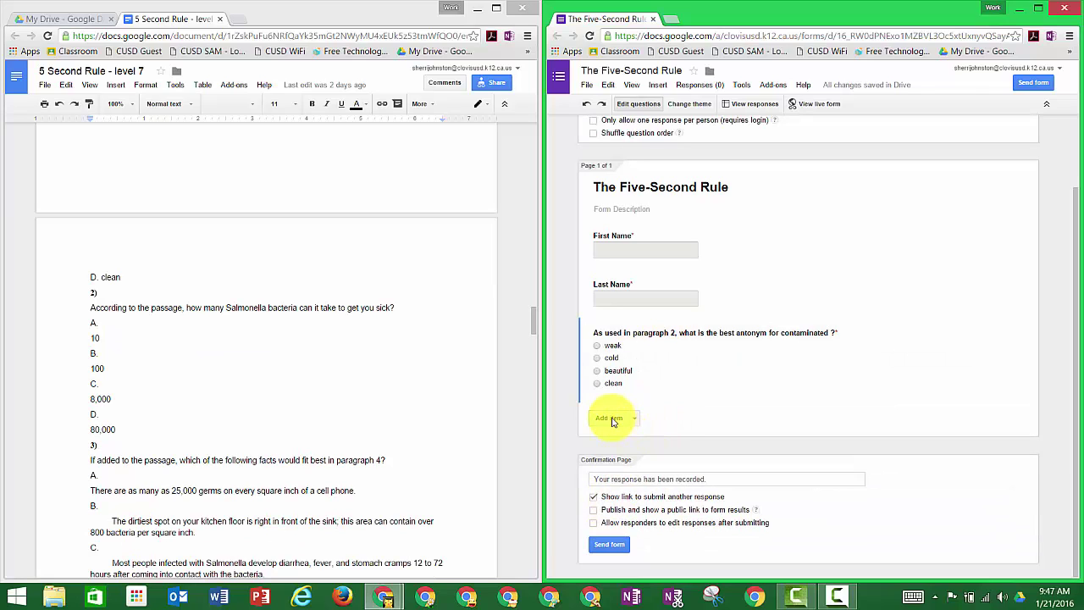
Add a multiple-choice question and copy question 2 about how many Salmonella bacteria make you sick from the document into its title
{"action": "left_click", "coordinate": [610, 418]}
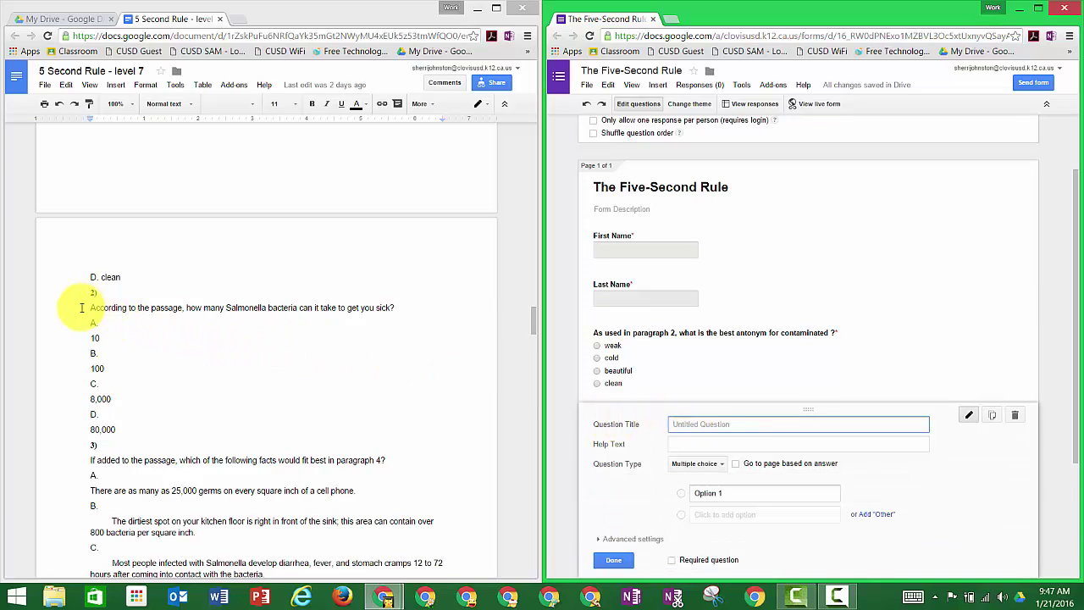
{"action": "left_click", "coordinate": [149, 294]}
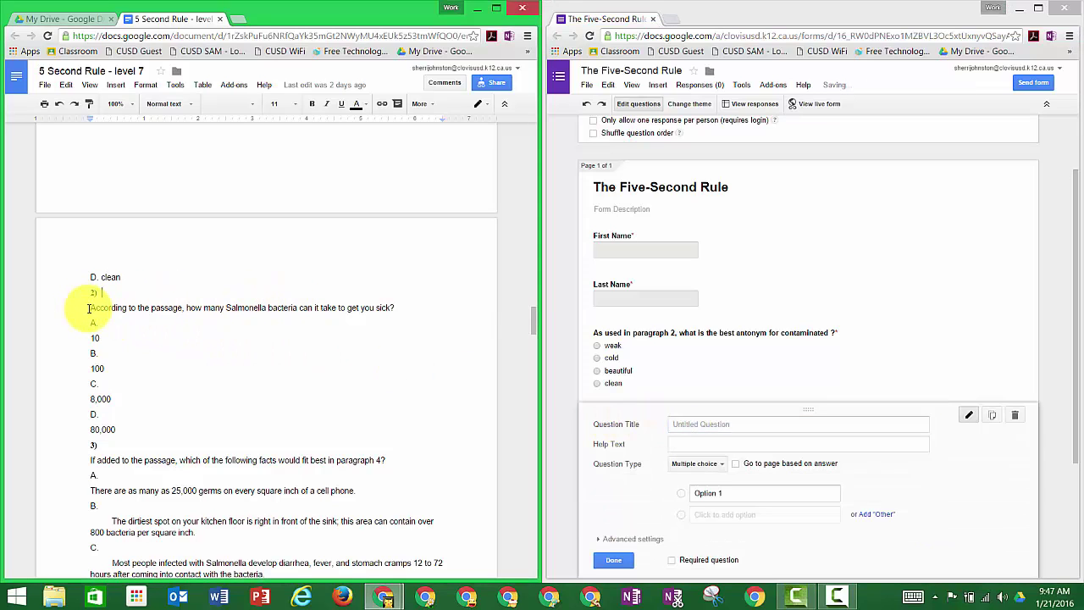
{"action": "left_click_drag", "start_coordinate": [88, 308], "coordinate": [390, 315]}
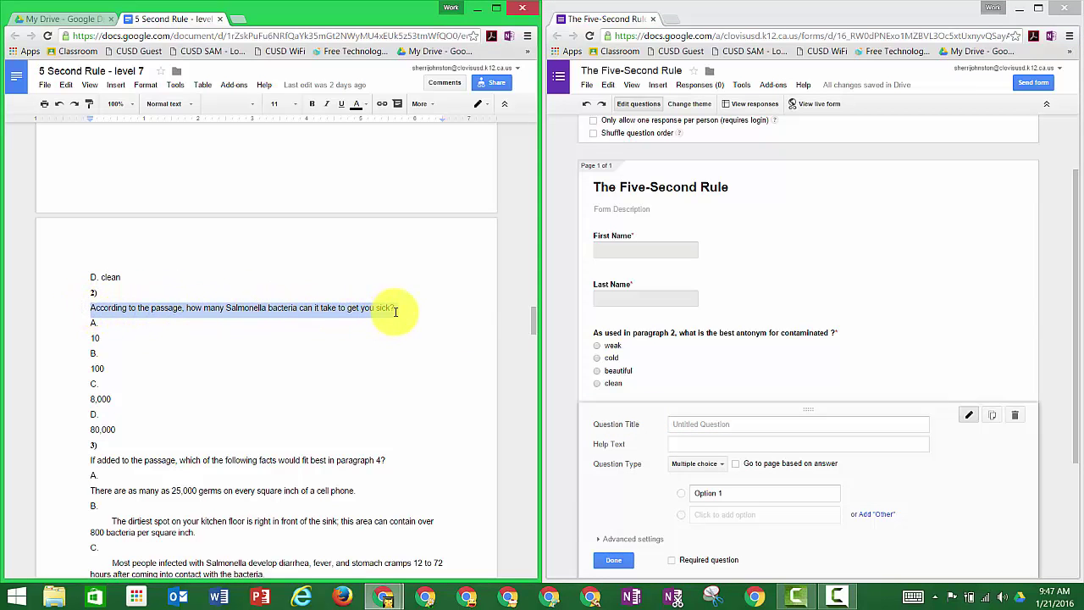
{"action": "right_click", "coordinate": [372, 310]}
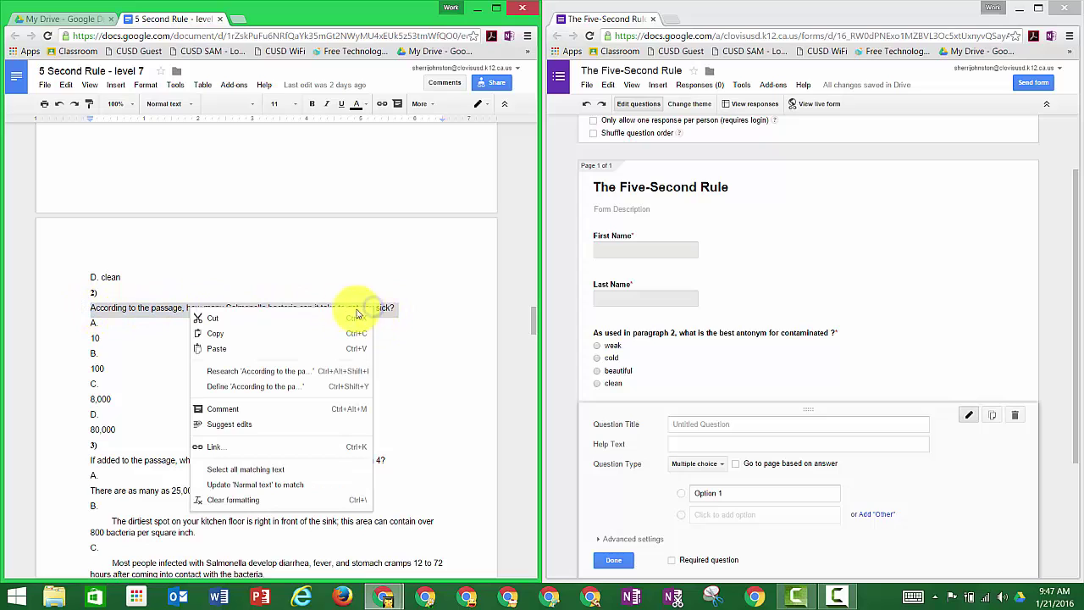
{"action": "left_click", "coordinate": [248, 332]}
{"action": "left_click", "coordinate": [679, 424]}
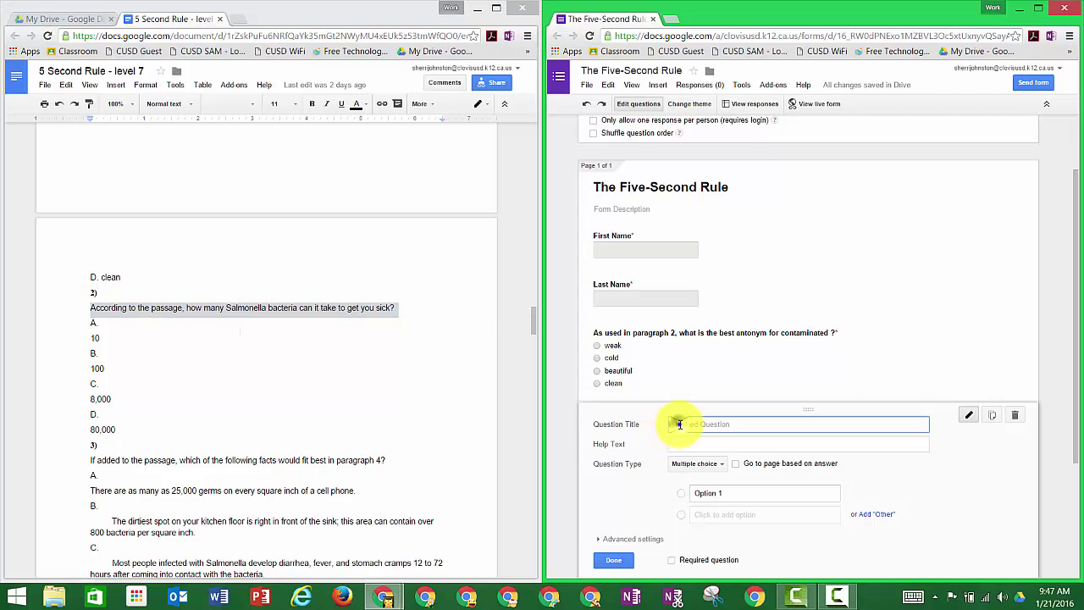
{"action": "right_click", "coordinate": [679, 424]}
{"action": "left_click", "coordinate": [710, 337]}
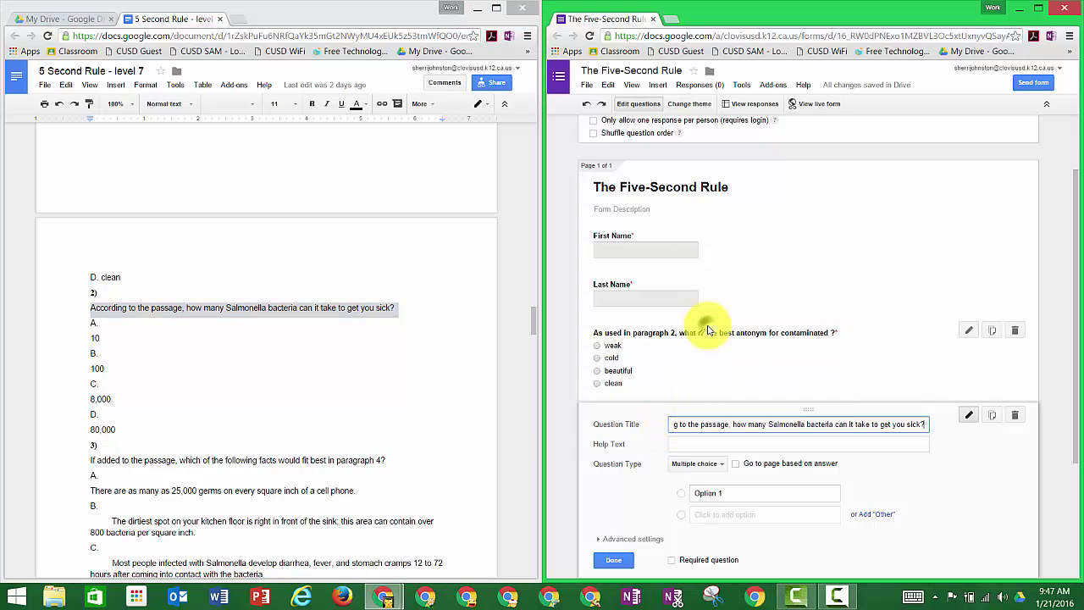
Copy the answer choices 10, 100, 8,000 and 80,000 with their letters from the document into the Salmonella question's options
{"action": "scroll", "coordinate": [708, 412], "scroll_direction": "down", "scroll_amount": 3}
{"action": "left_click", "coordinate": [729, 383]}
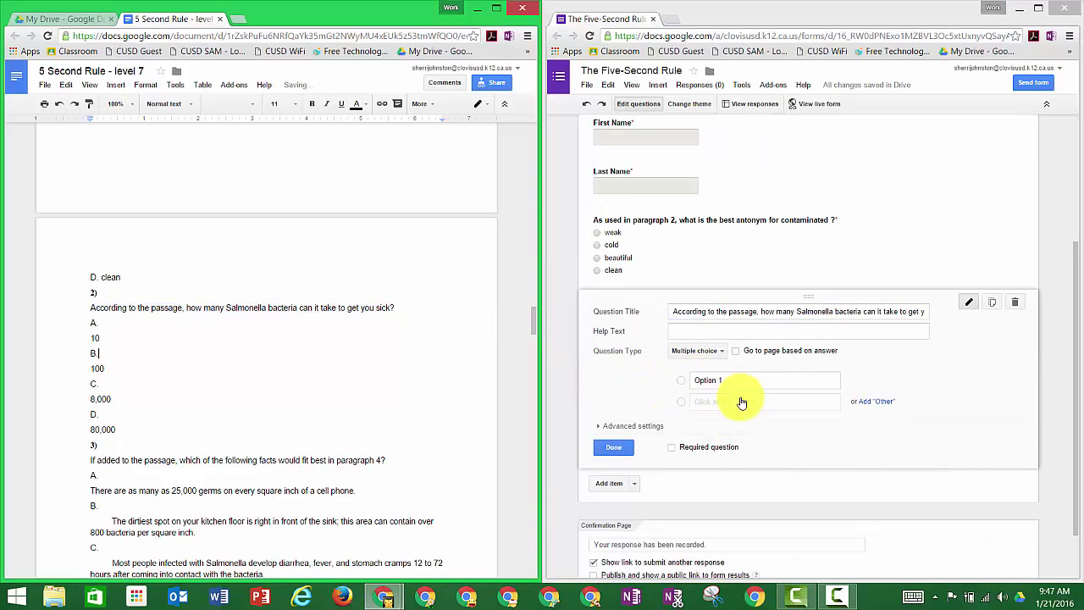
{"action": "left_click", "coordinate": [96, 326]}
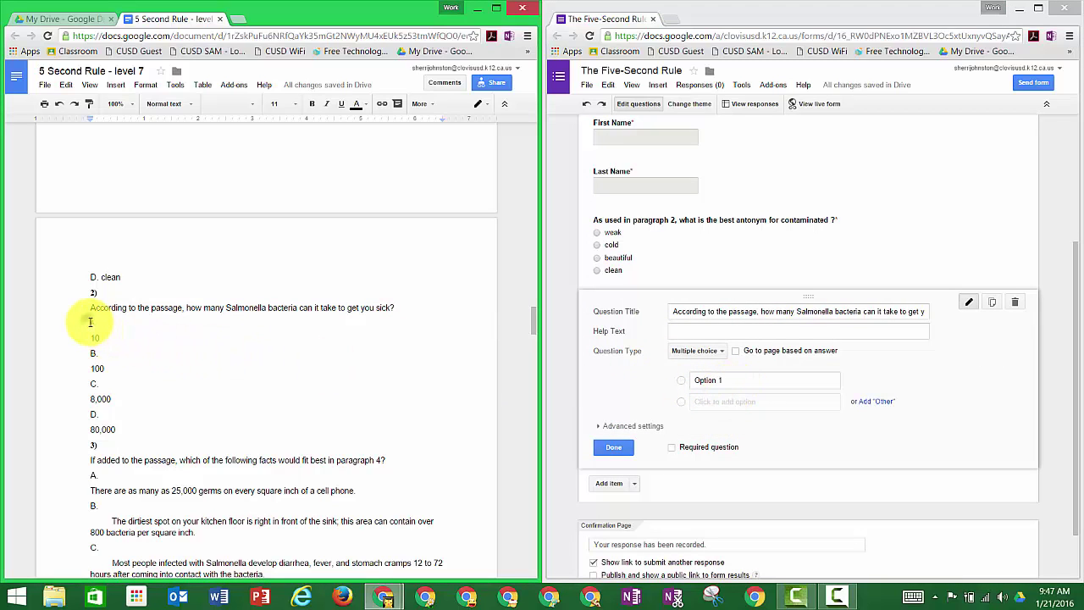
{"action": "left_click_drag", "start_coordinate": [91, 323], "coordinate": [116, 427]}
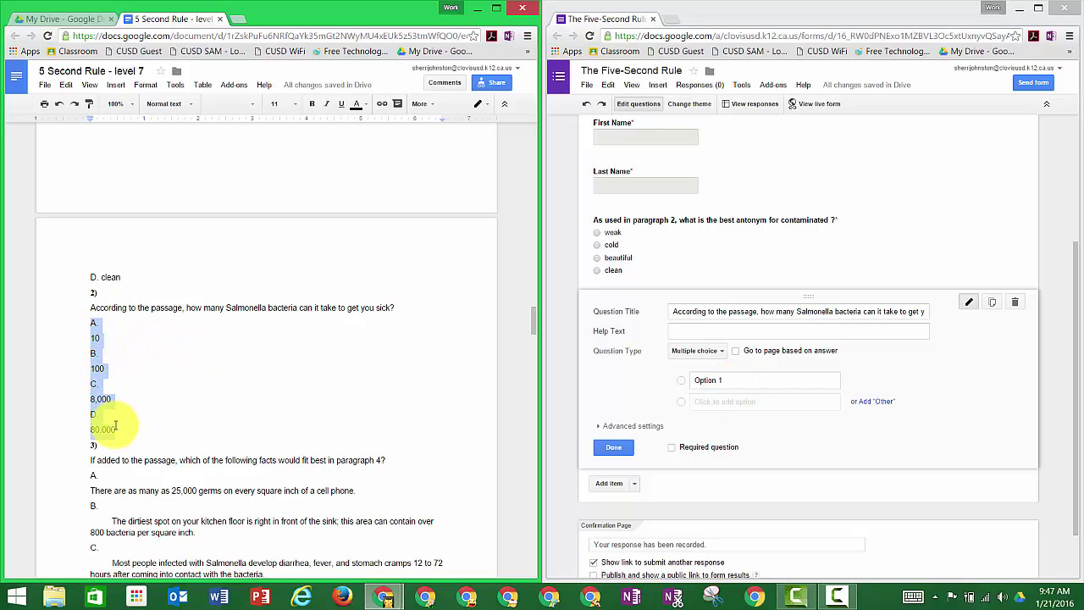
{"action": "right_click", "coordinate": [94, 367]}
{"action": "left_click", "coordinate": [128, 406]}
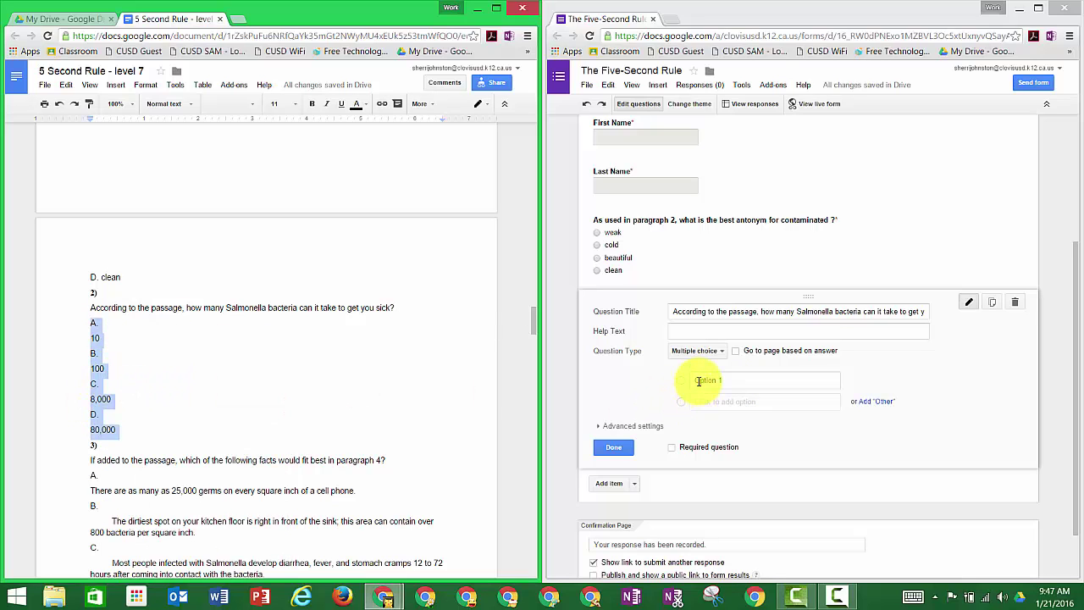
{"action": "left_click", "coordinate": [698, 379]}
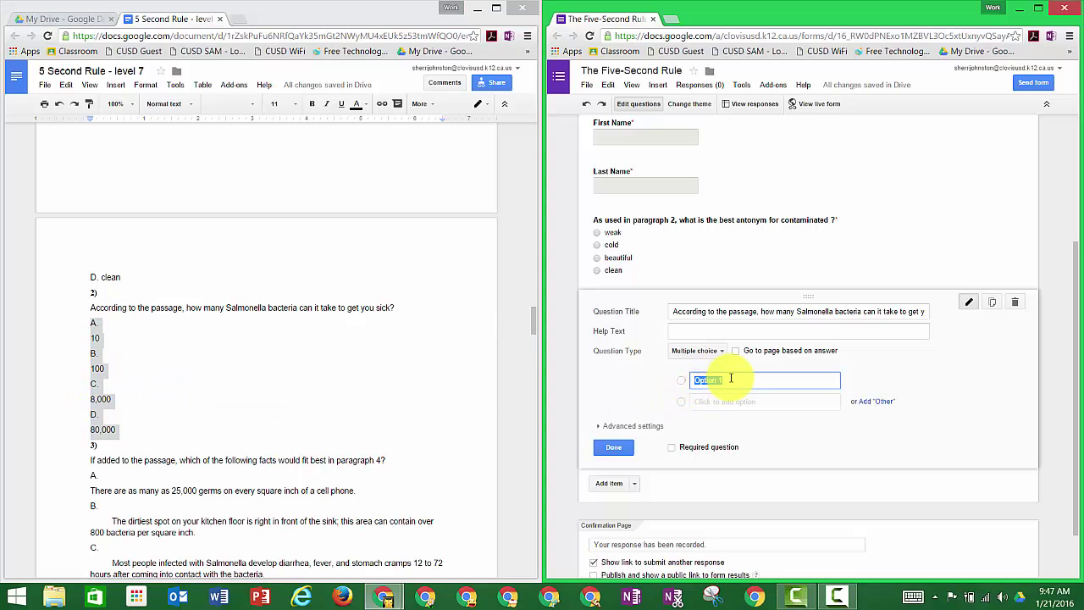
{"action": "key", "text": "ctrl+v"}
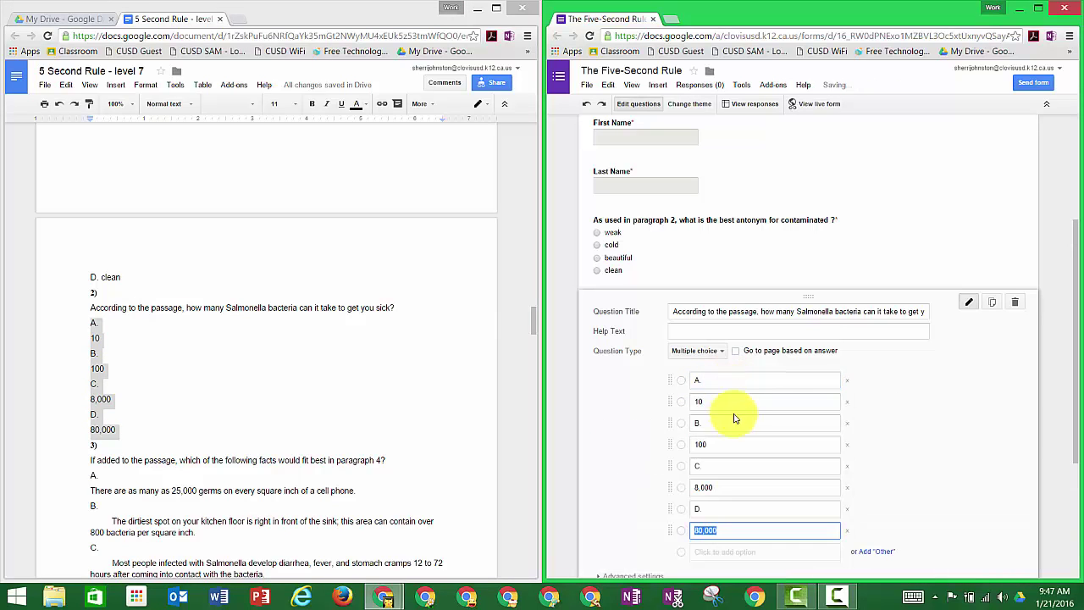
{"action": "left_click", "coordinate": [901, 409]}
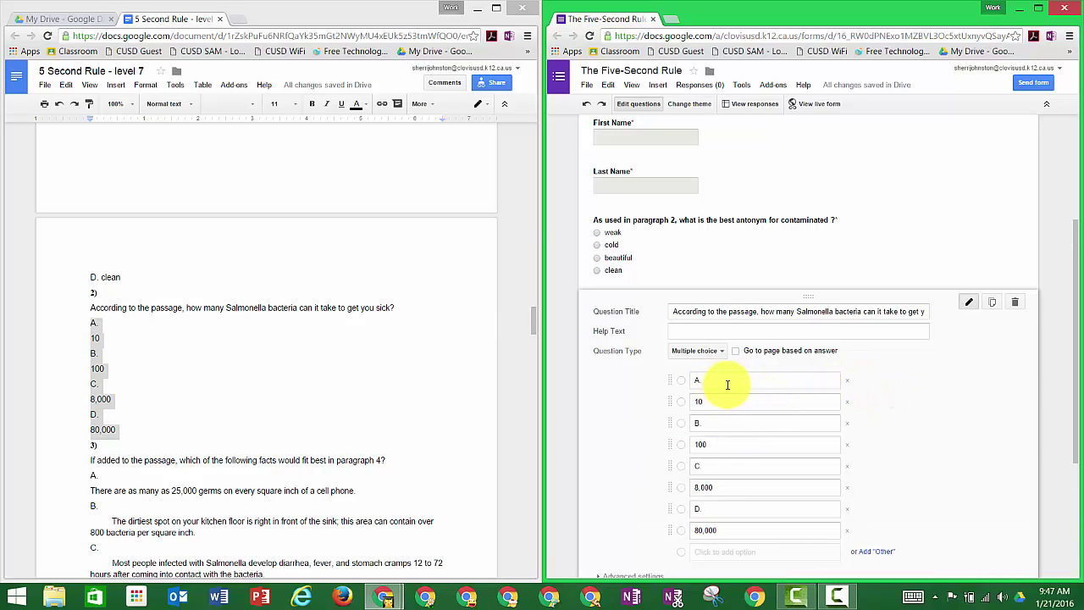
Remove the letter-only options A. to D. from the Salmonella question, make it required and finish editing it
{"action": "left_click", "coordinate": [848, 382]}
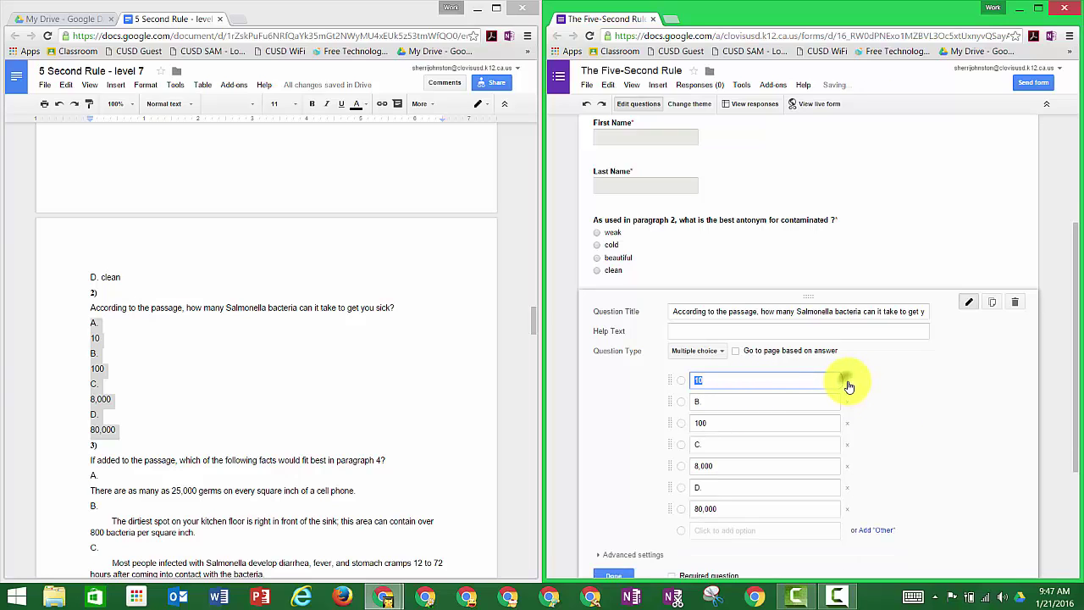
{"action": "left_click", "coordinate": [847, 403]}
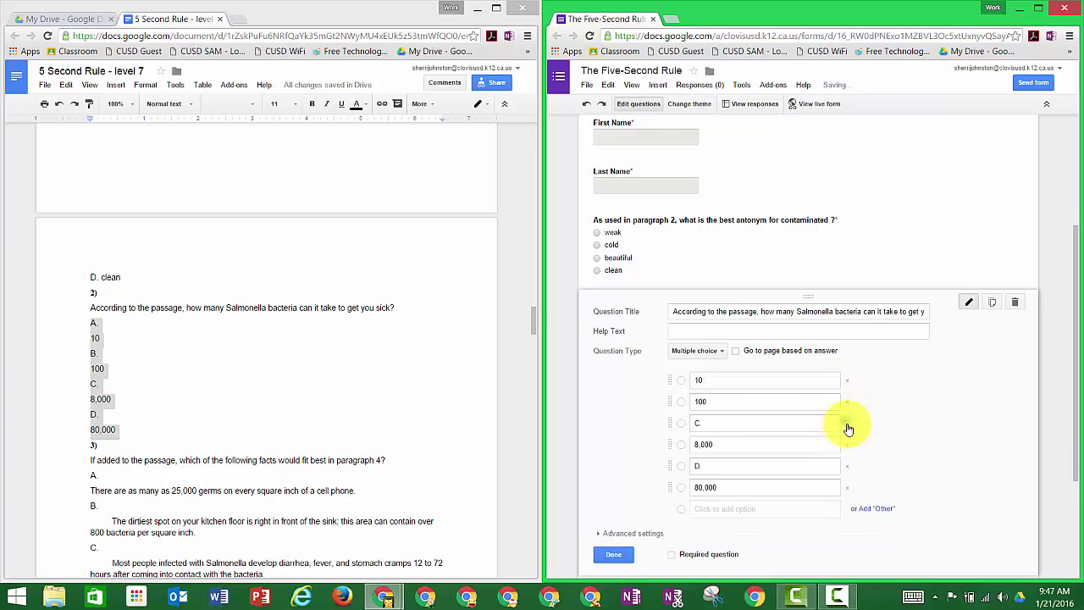
{"action": "left_click", "coordinate": [847, 424]}
{"action": "left_click", "coordinate": [848, 446]}
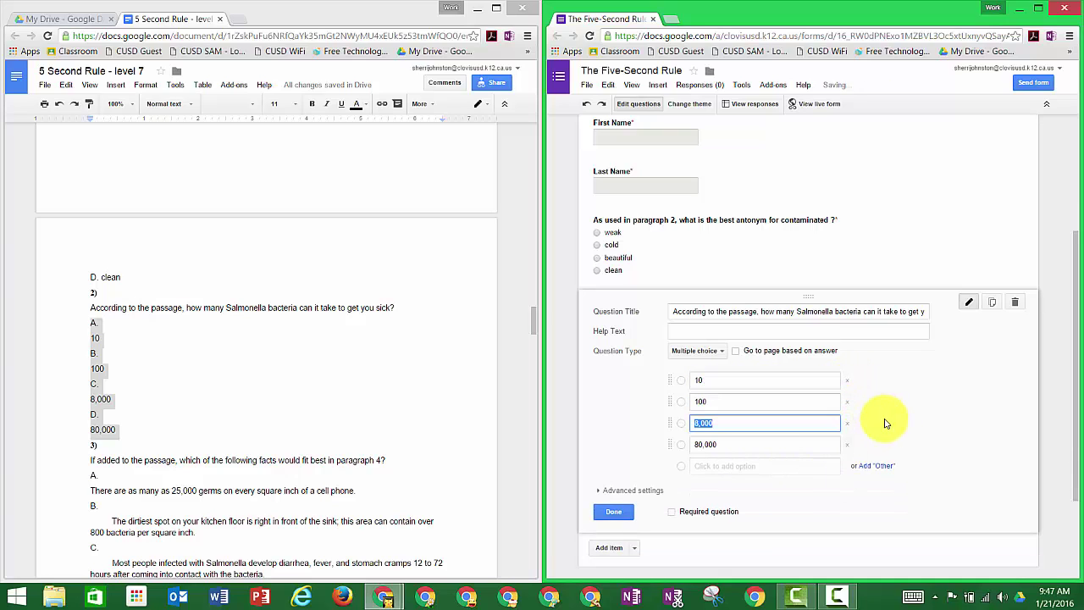
{"action": "left_click", "coordinate": [672, 512]}
{"action": "left_click", "coordinate": [620, 512]}
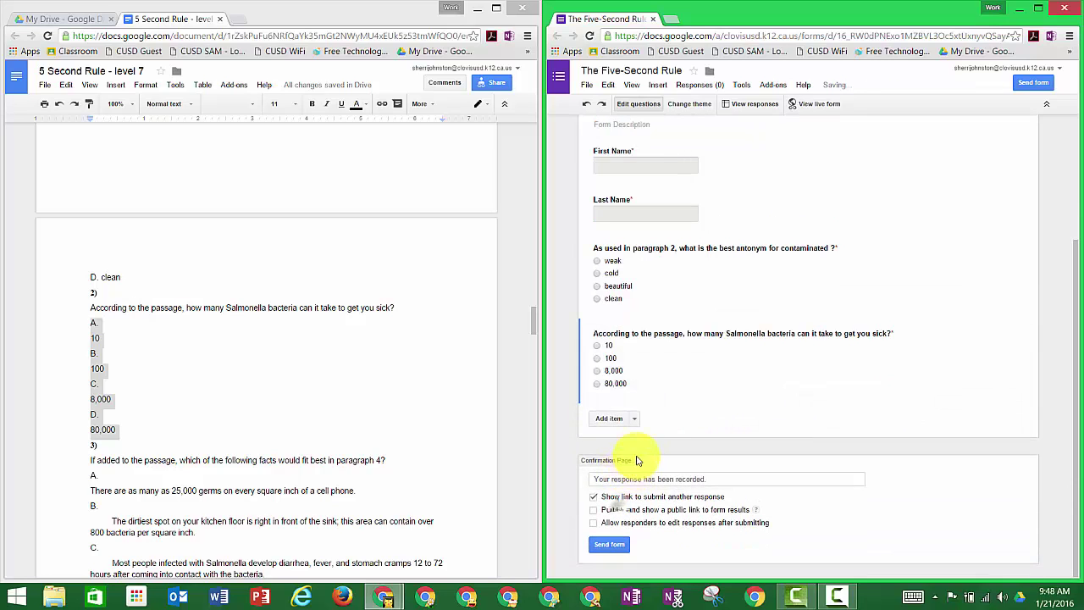
Add a multiple-choice question and copy question 3 about which fact fits best in paragraph 4 from the document into its title
{"action": "left_click", "coordinate": [533, 315]}
{"action": "left_click_drag", "start_coordinate": [534, 315], "coordinate": [534, 329]}
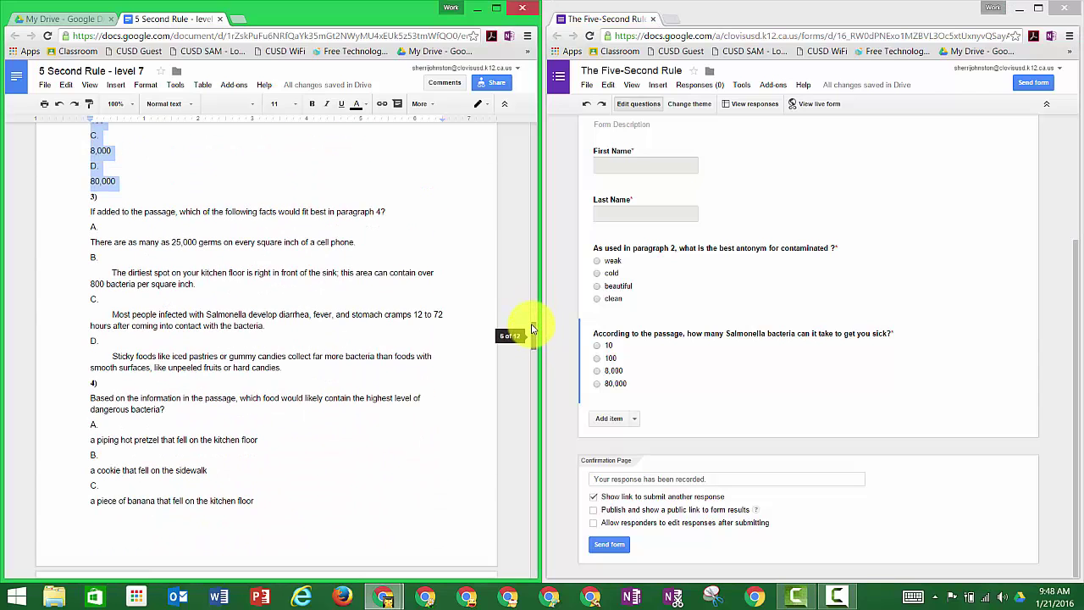
{"action": "left_click", "coordinate": [616, 420]}
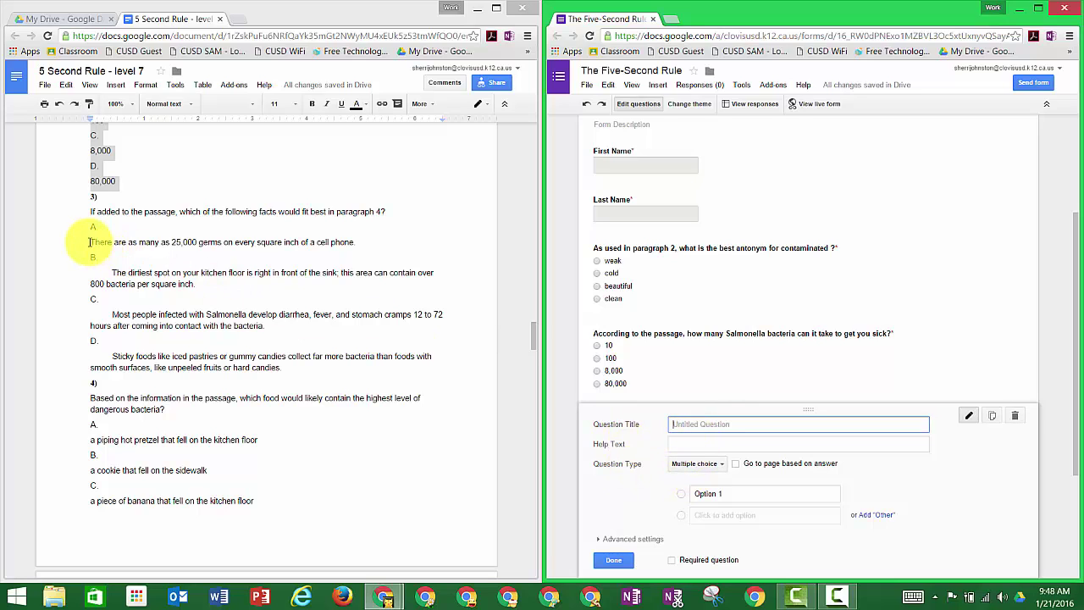
{"action": "left_click_drag", "start_coordinate": [88, 211], "coordinate": [388, 213]}
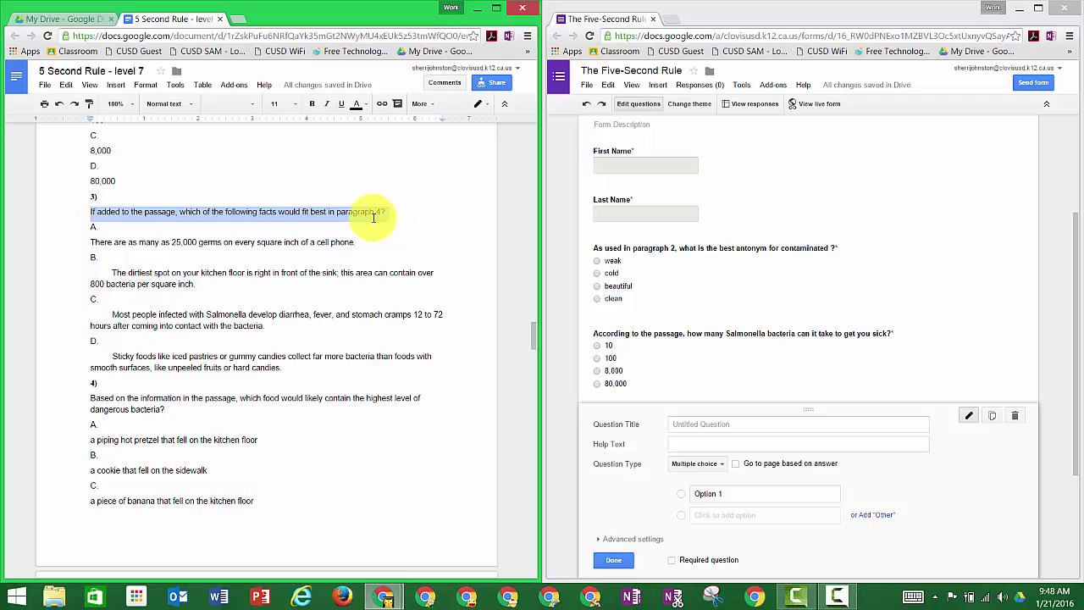
{"action": "right_click", "coordinate": [288, 212]}
{"action": "left_click", "coordinate": [291, 240]}
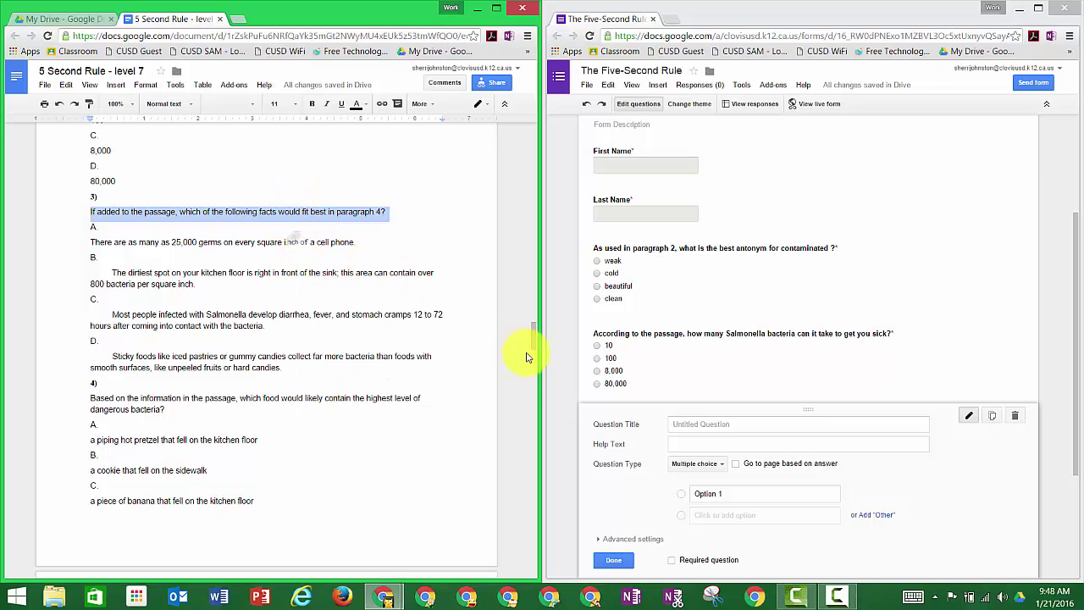
{"action": "left_click", "coordinate": [668, 428]}
{"action": "right_click", "coordinate": [669, 421]}
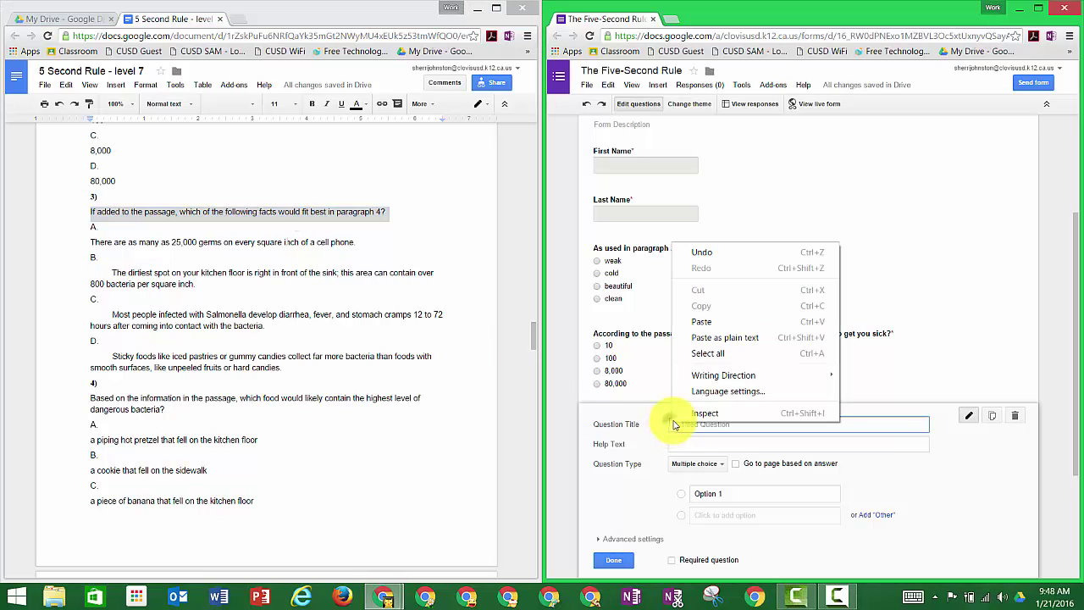
{"action": "left_click", "coordinate": [701, 323]}
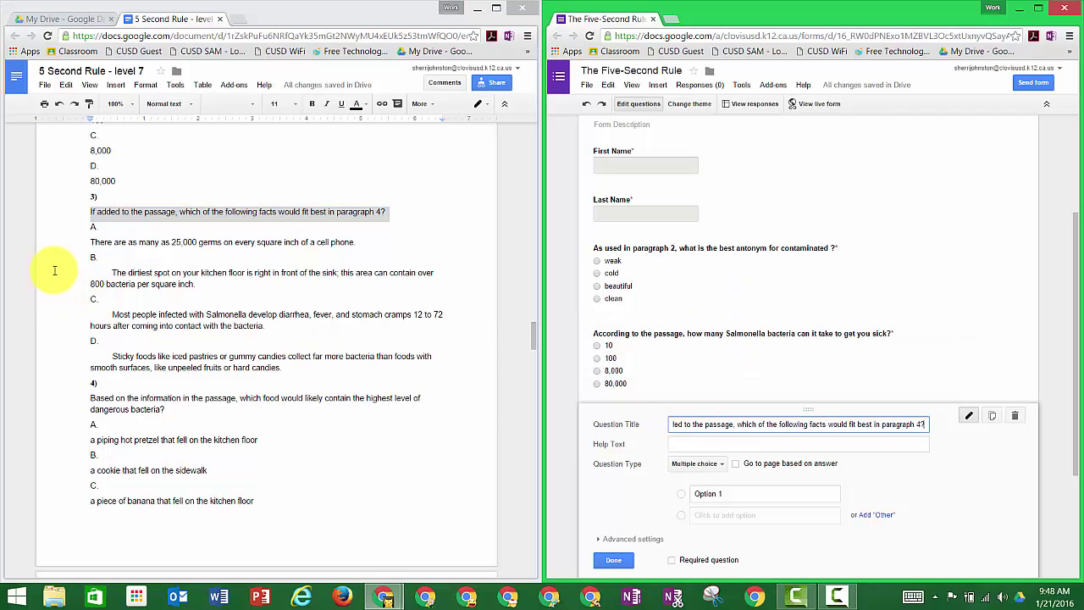
Copy question 3's four answer choices with their letters from the document into the paragraph 4 question's options
{"action": "left_click", "coordinate": [86, 229]}
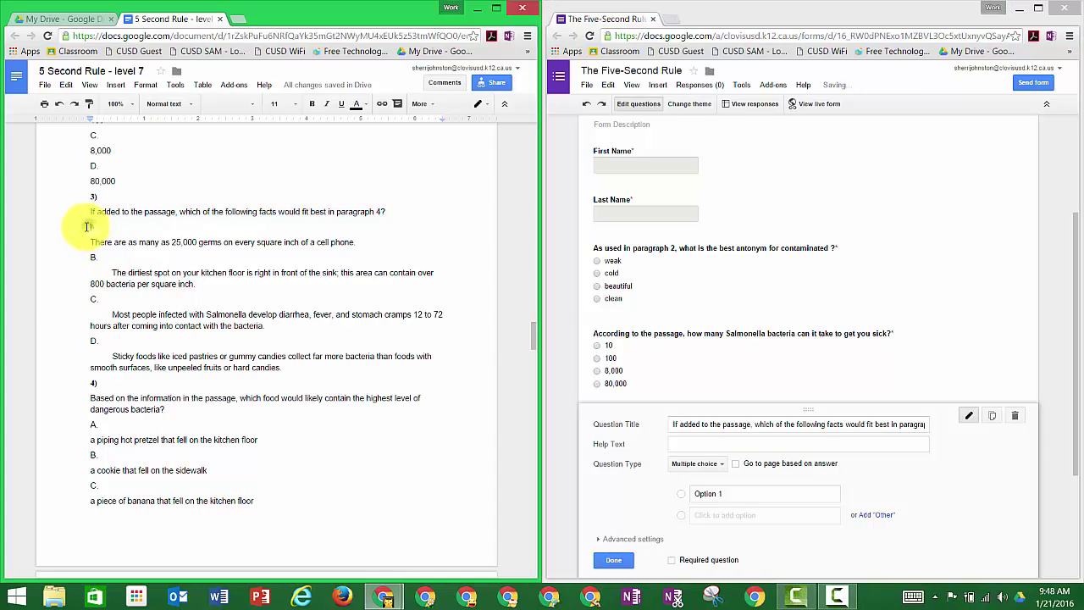
{"action": "left_click_drag", "start_coordinate": [103, 235], "coordinate": [298, 369]}
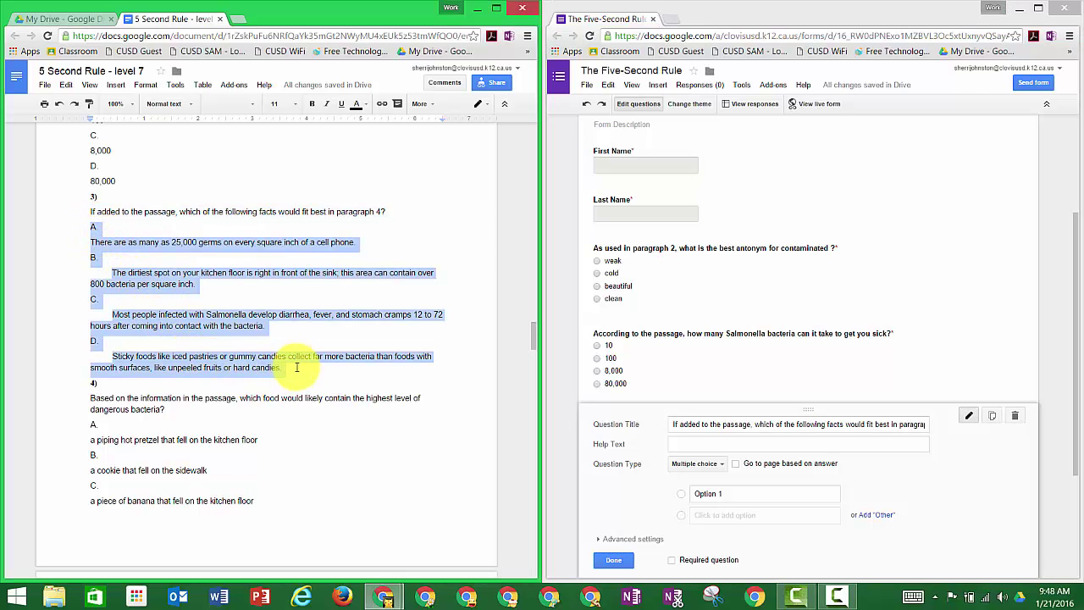
{"action": "right_click", "coordinate": [254, 339]}
{"action": "left_click", "coordinate": [254, 356]}
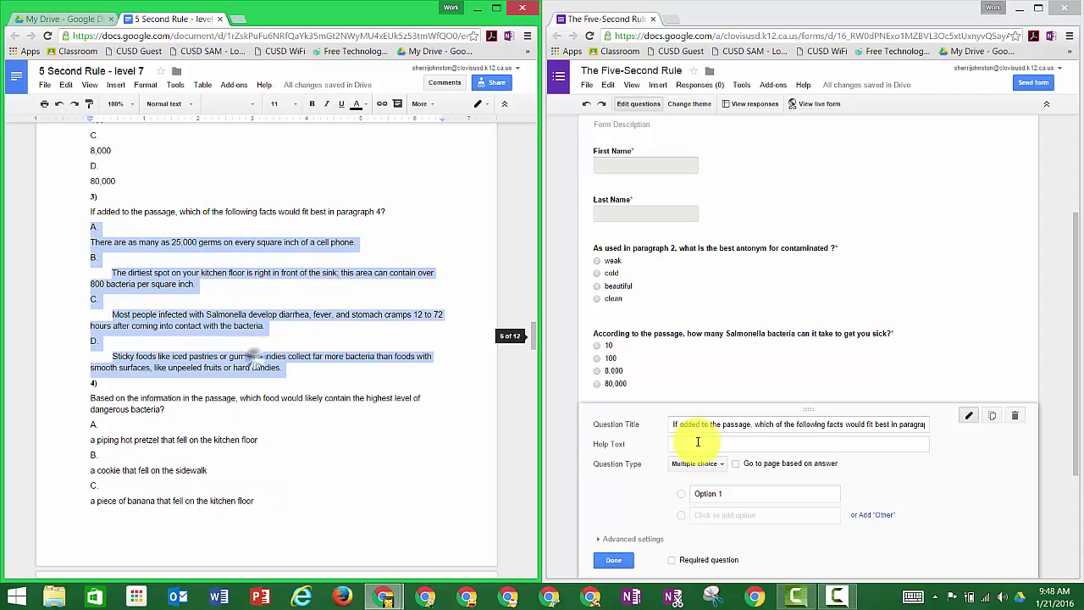
{"action": "left_click", "coordinate": [724, 493]}
{"action": "right_click", "coordinate": [724, 492]}
{"action": "left_click", "coordinate": [745, 351]}
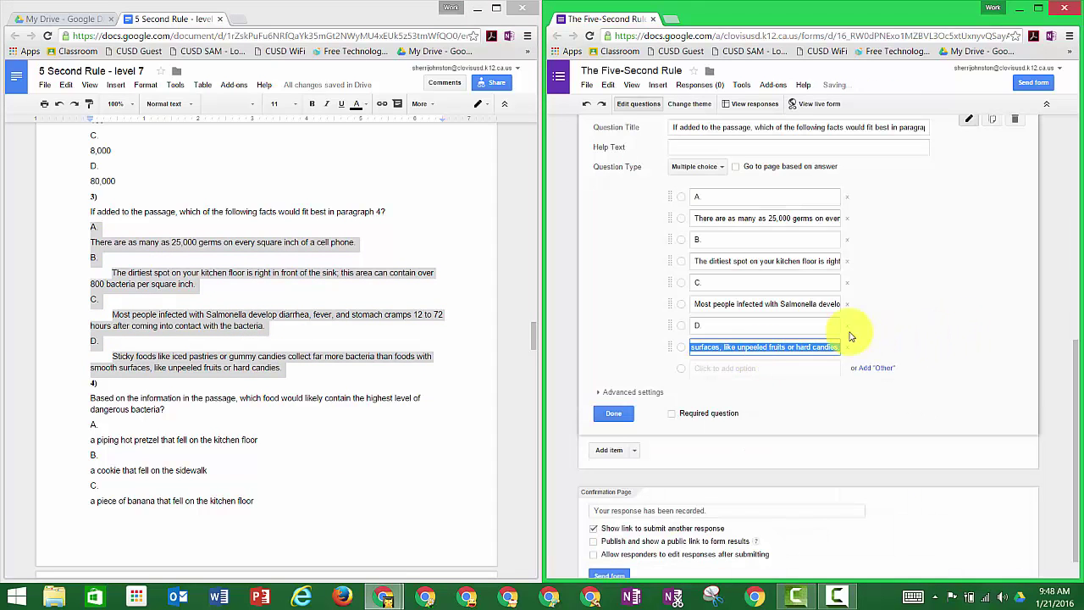
Remove the letter-only options A. to D. from the paragraph 4 question, make it required and finish editing it
{"action": "left_click", "coordinate": [847, 197]}
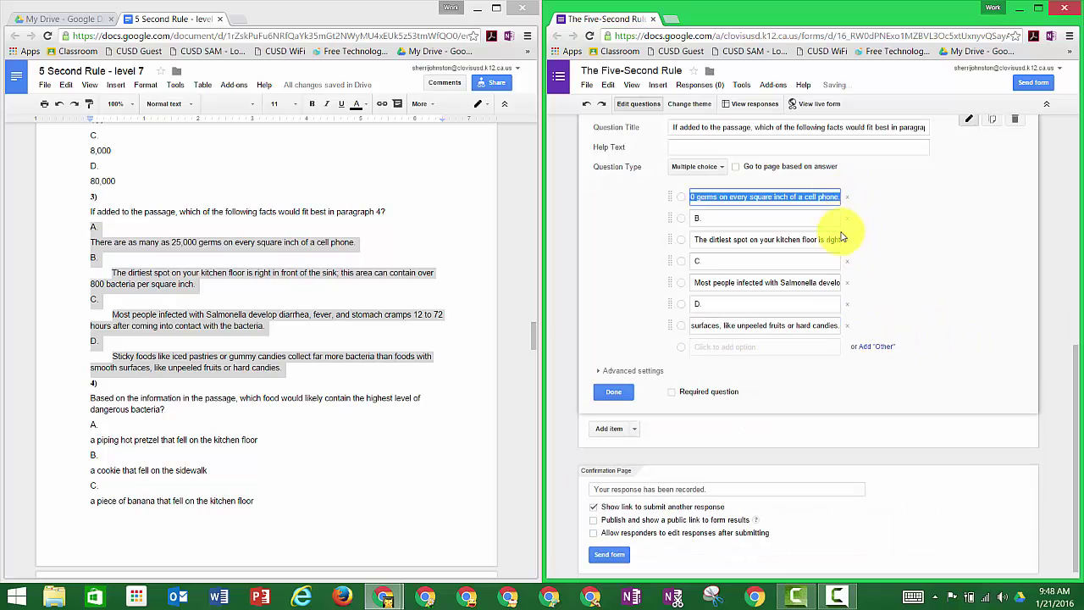
{"action": "left_click", "coordinate": [847, 218]}
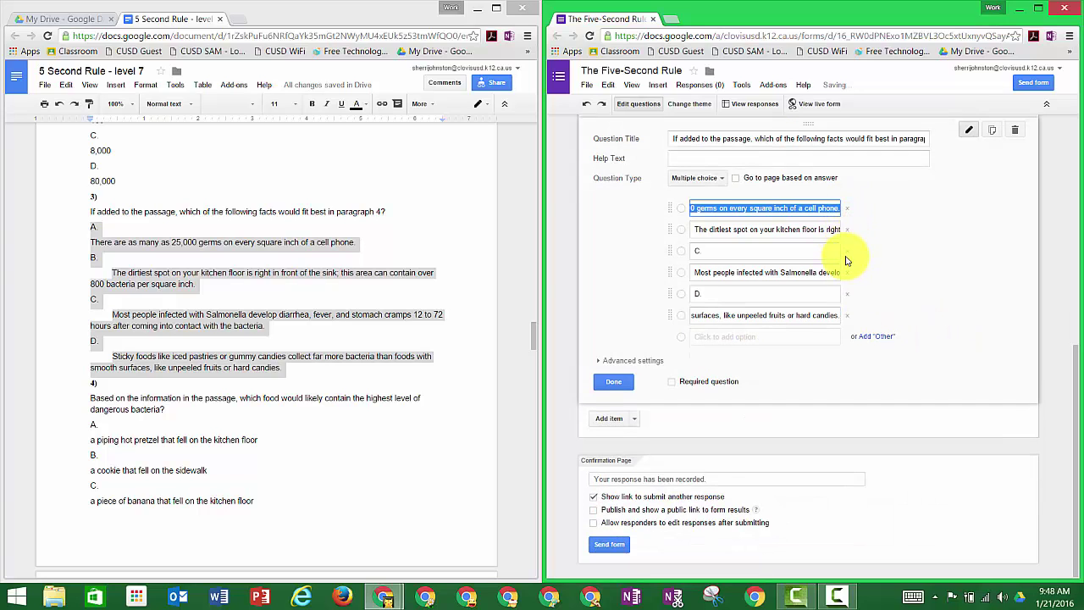
{"action": "left_click", "coordinate": [847, 250]}
{"action": "left_click", "coordinate": [847, 293]}
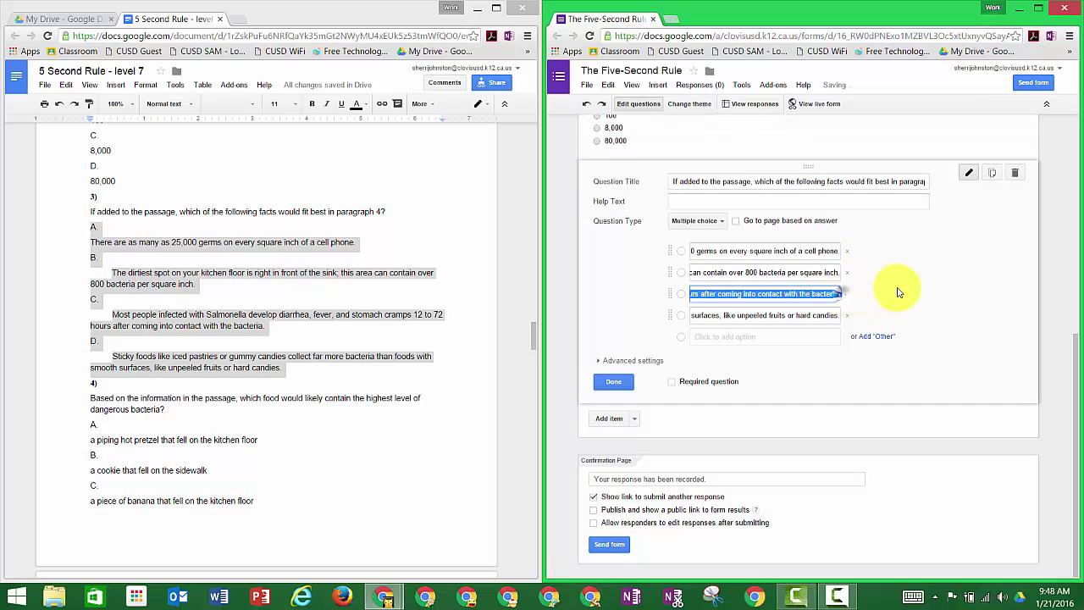
{"action": "left_click", "coordinate": [672, 382]}
{"action": "left_click", "coordinate": [622, 382]}
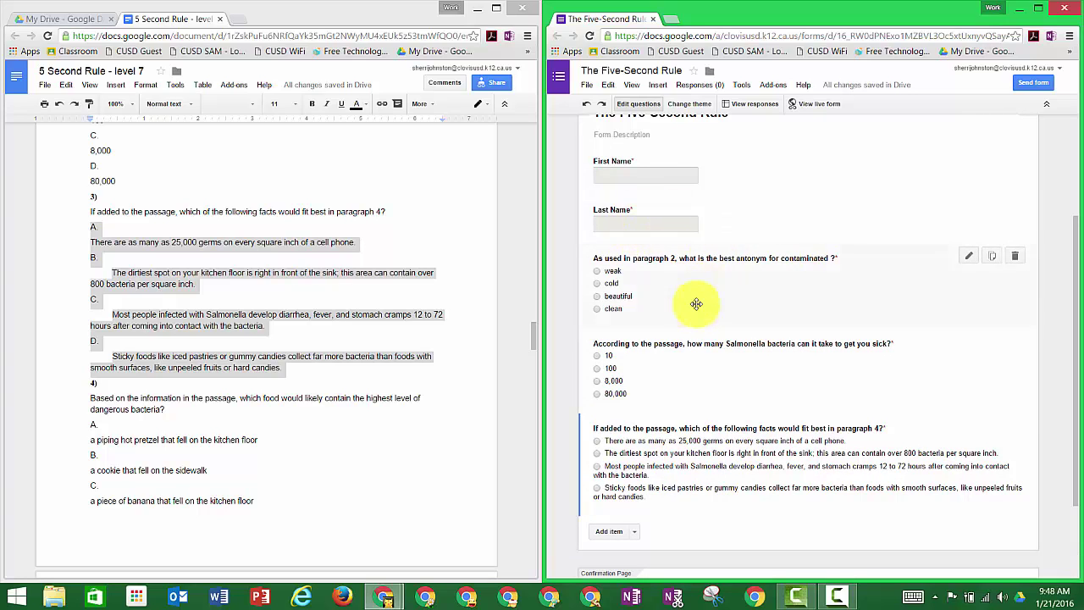
Add a required paragraph-text question using question 6 about observing the "five-second rule", copied from the document, as its title
{"action": "scroll", "coordinate": [765, 398], "scroll_direction": "down", "scroll_amount": 3}
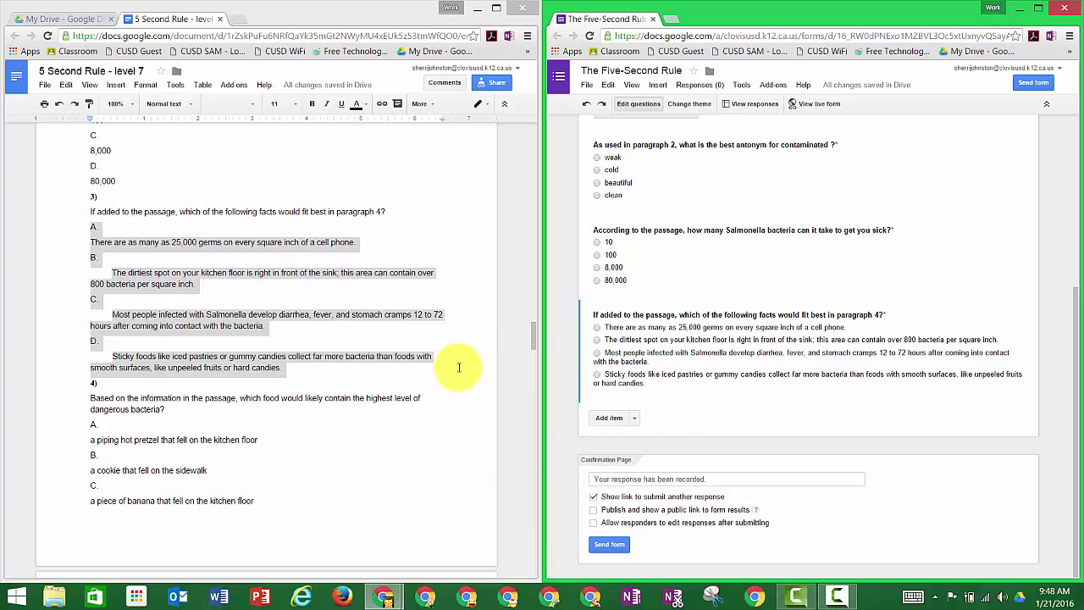
{"action": "left_click_drag", "start_coordinate": [534, 332], "coordinate": [539, 364]}
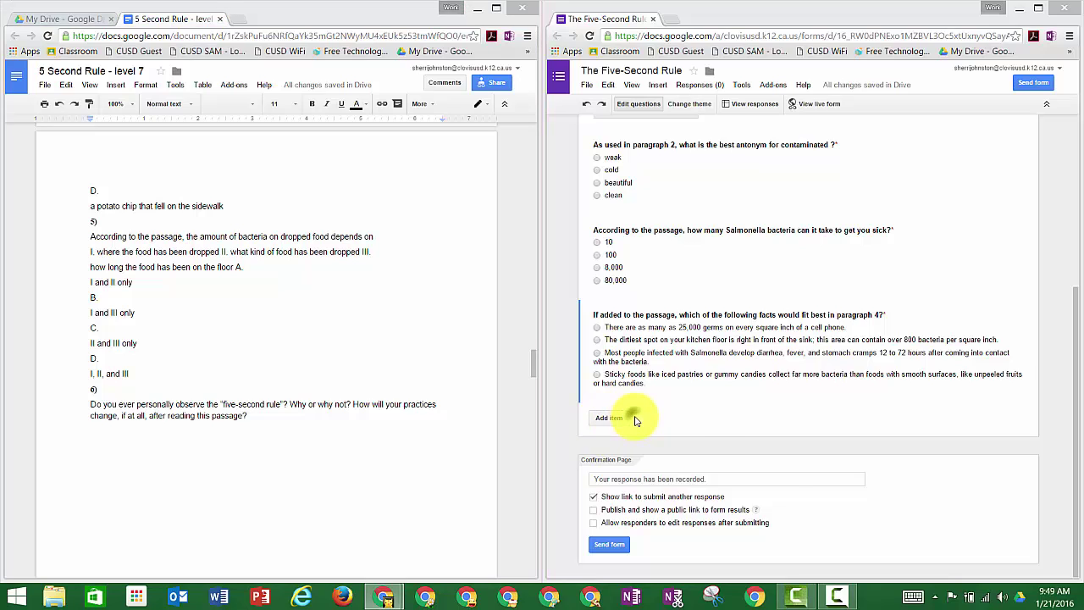
{"action": "left_click", "coordinate": [634, 416]}
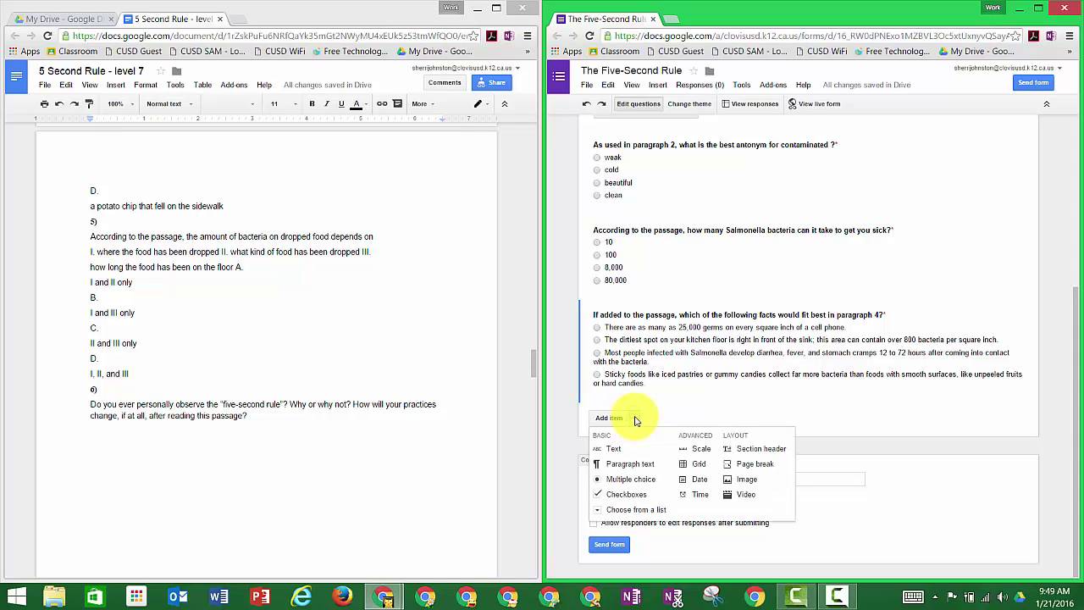
{"action": "left_click", "coordinate": [618, 465]}
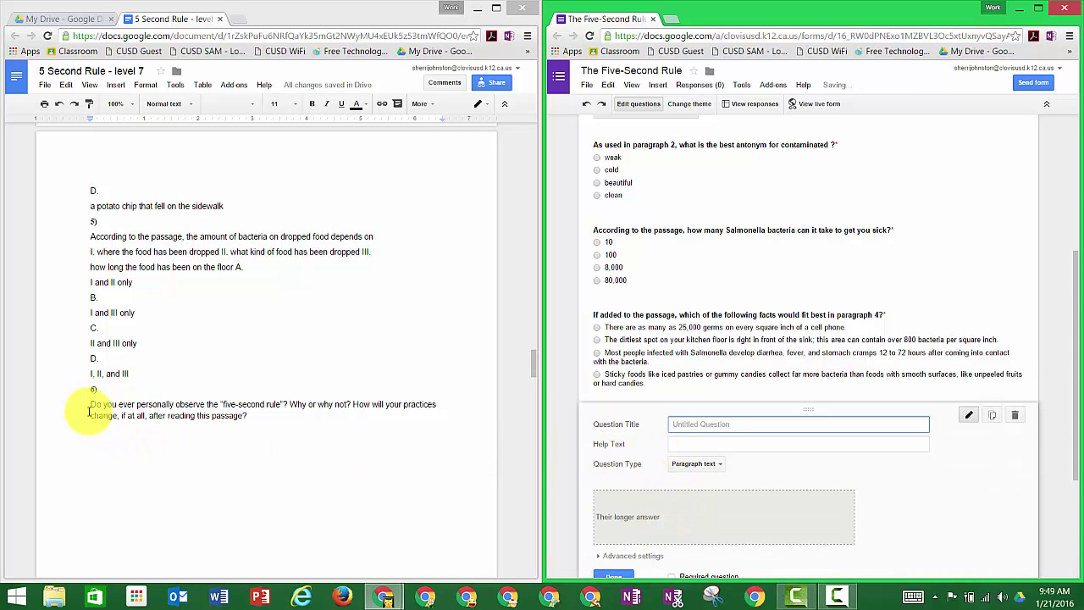
{"action": "left_click_drag", "start_coordinate": [88, 410], "coordinate": [260, 416]}
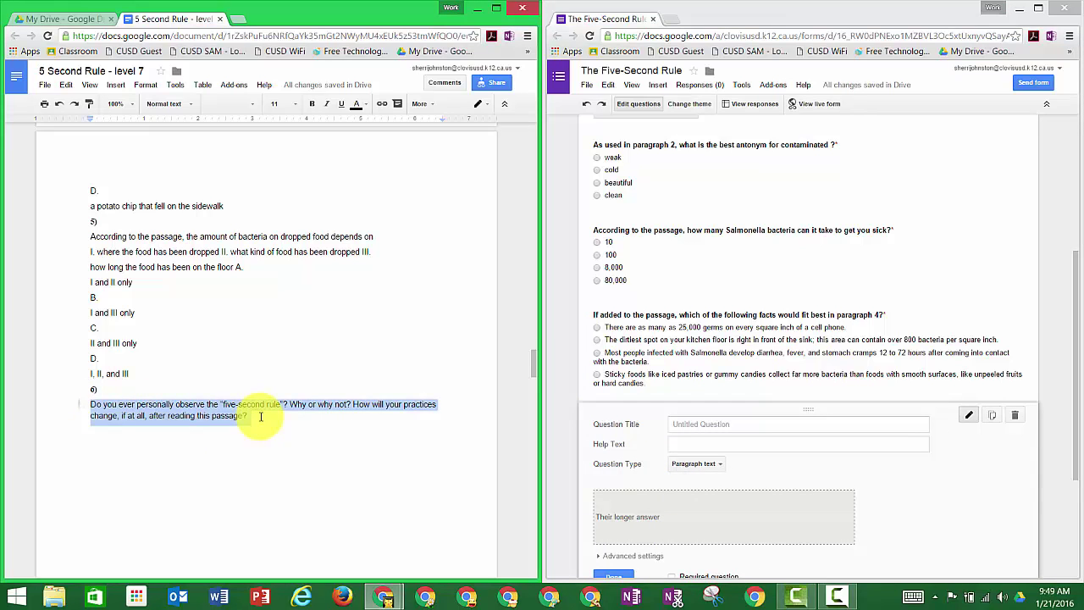
{"action": "right_click", "coordinate": [166, 413]}
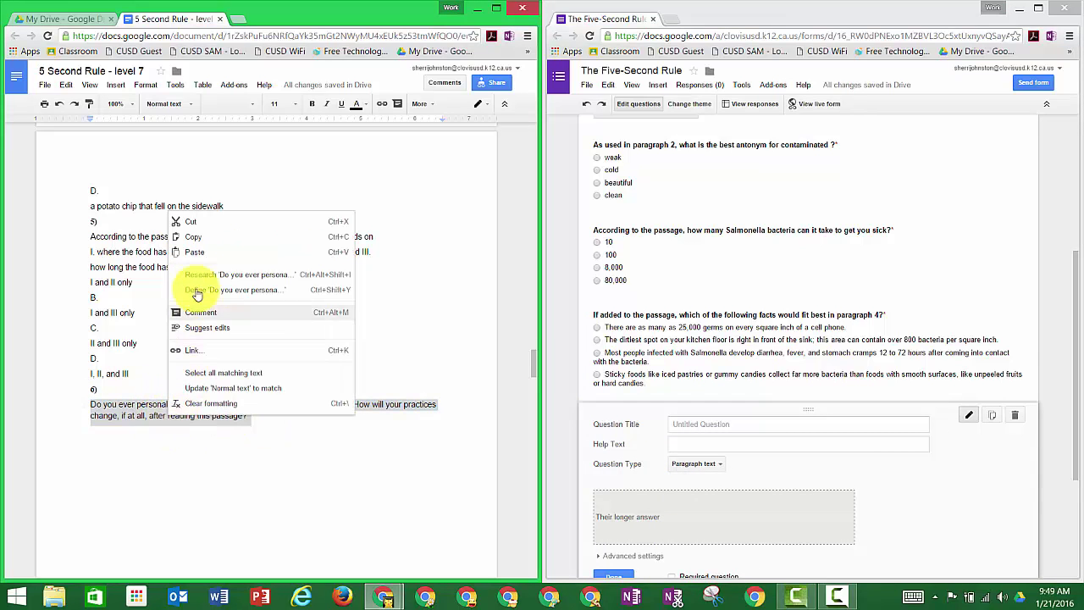
{"action": "left_click", "coordinate": [193, 237]}
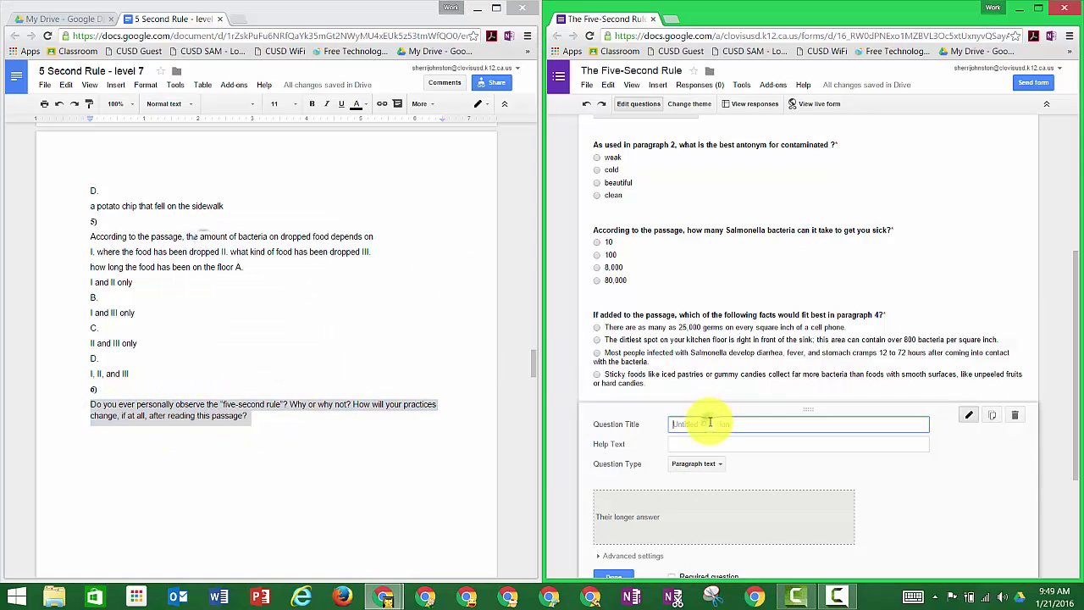
{"action": "right_click", "coordinate": [709, 424]}
{"action": "left_click", "coordinate": [739, 322]}
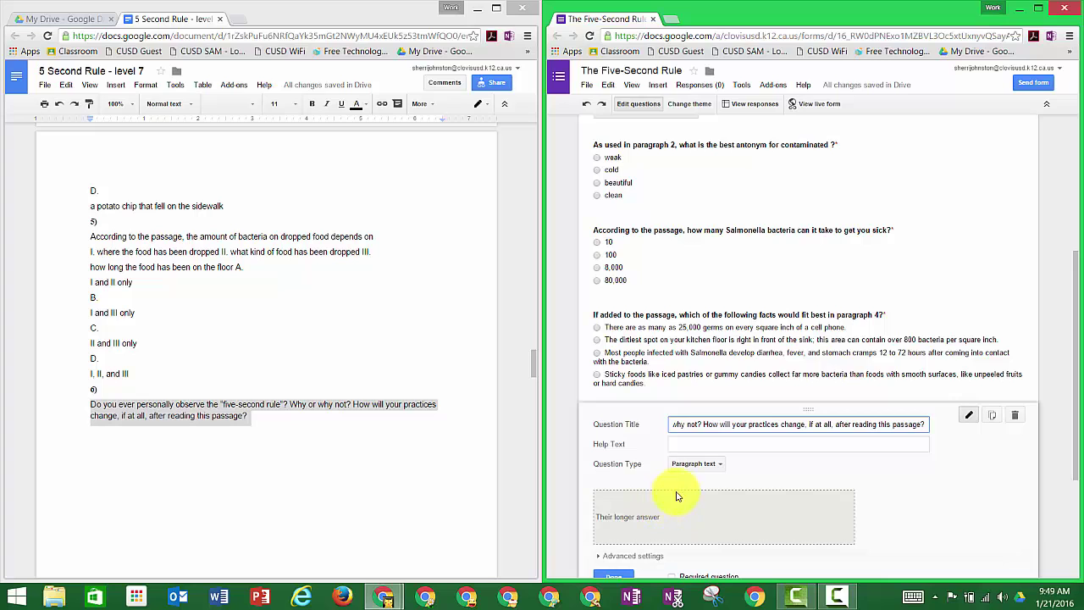
{"action": "left_click_drag", "start_coordinate": [1076, 360], "coordinate": [1080, 423]}
{"action": "left_click", "coordinate": [616, 411]}
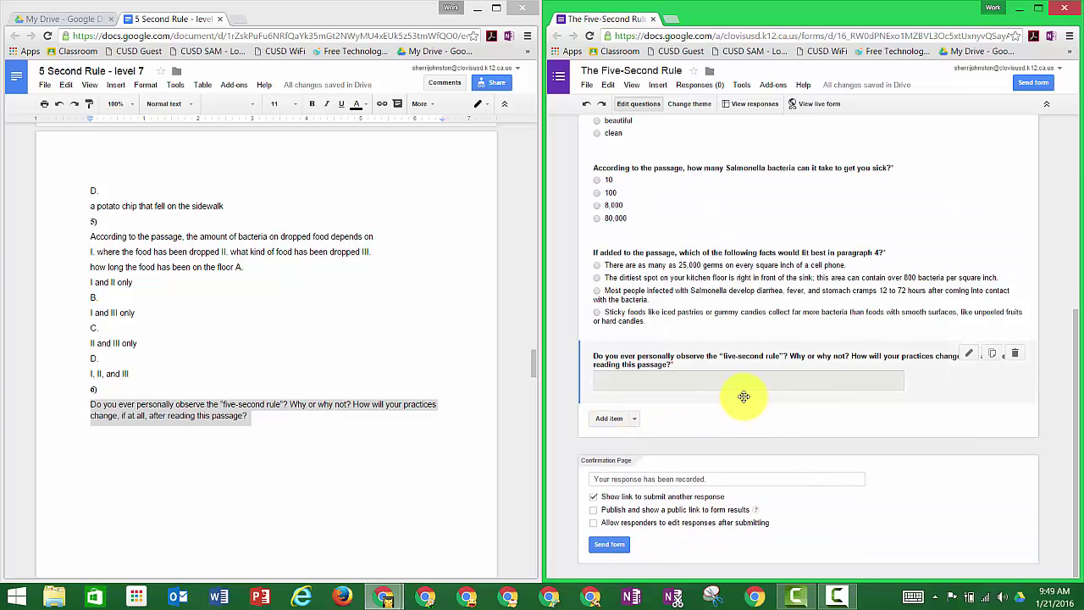
Review the form's questions in the editor and in the live form, and return to editing the form
{"action": "scroll", "coordinate": [756, 391], "scroll_direction": "up", "scroll_amount": 5}
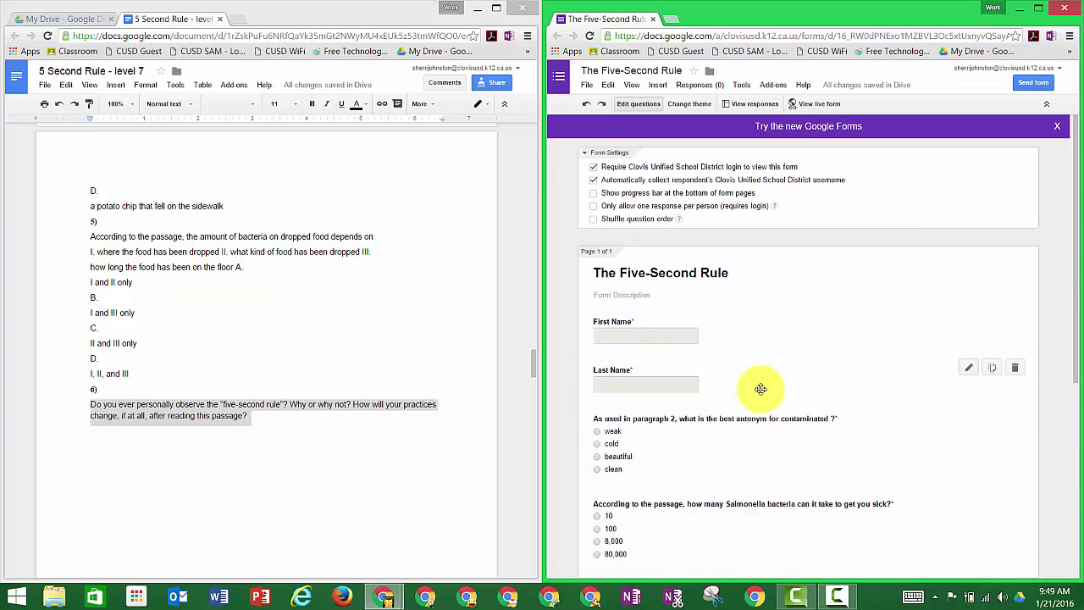
{"action": "scroll", "coordinate": [761, 389], "scroll_direction": "down", "scroll_amount": 2}
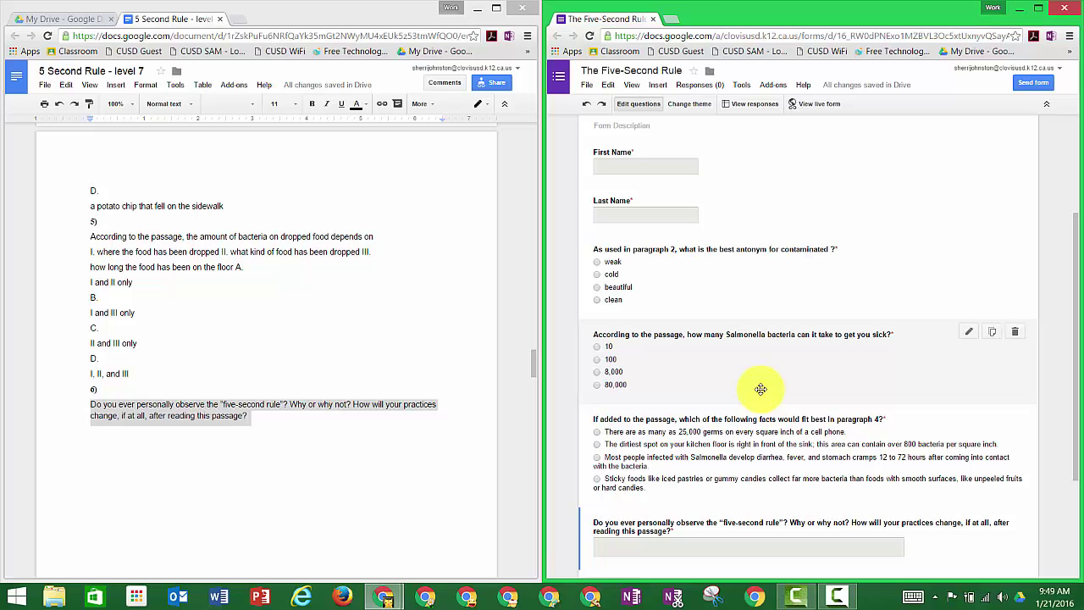
{"action": "scroll", "coordinate": [761, 389], "scroll_direction": "down", "scroll_amount": 1}
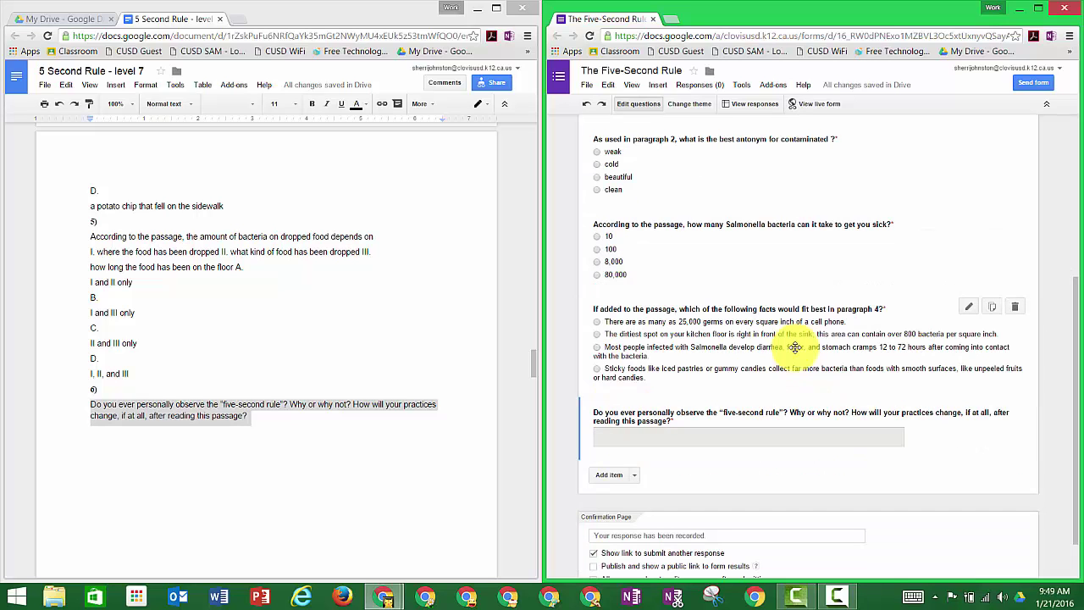
{"action": "scroll", "coordinate": [742, 375], "scroll_direction": "up", "scroll_amount": 2}
{"action": "scroll", "coordinate": [740, 382], "scroll_direction": "up", "scroll_amount": 1}
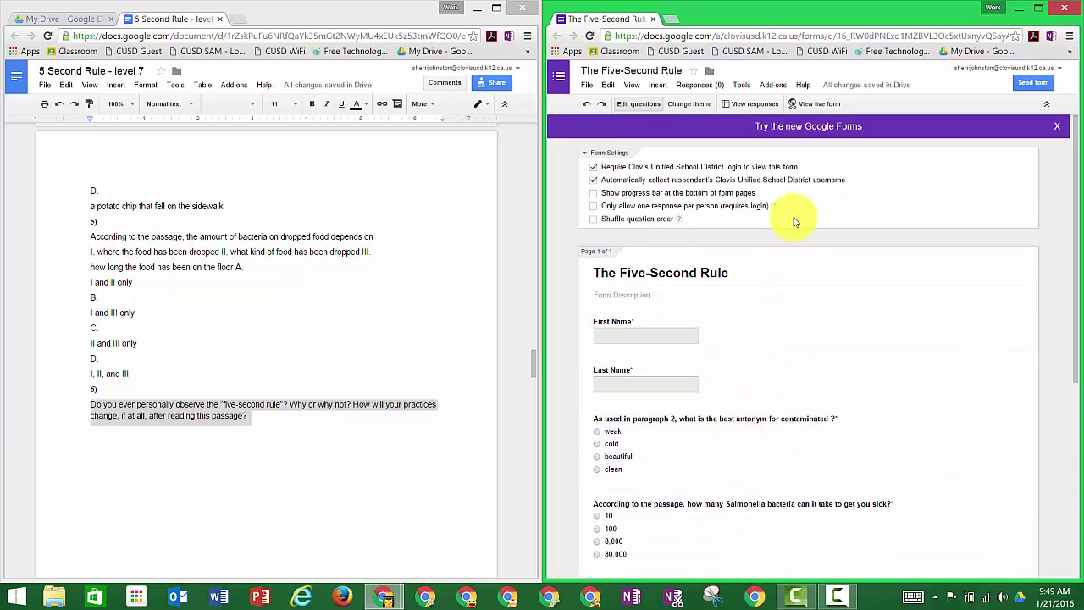
{"action": "left_click", "coordinate": [815, 105]}
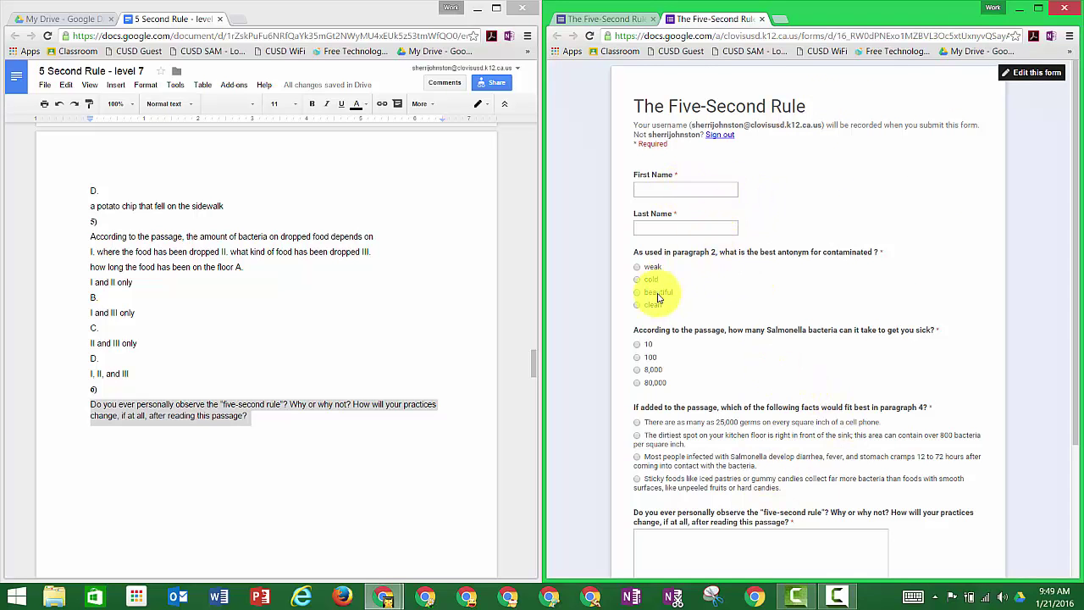
{"action": "scroll", "coordinate": [768, 411], "scroll_direction": "down", "scroll_amount": 2}
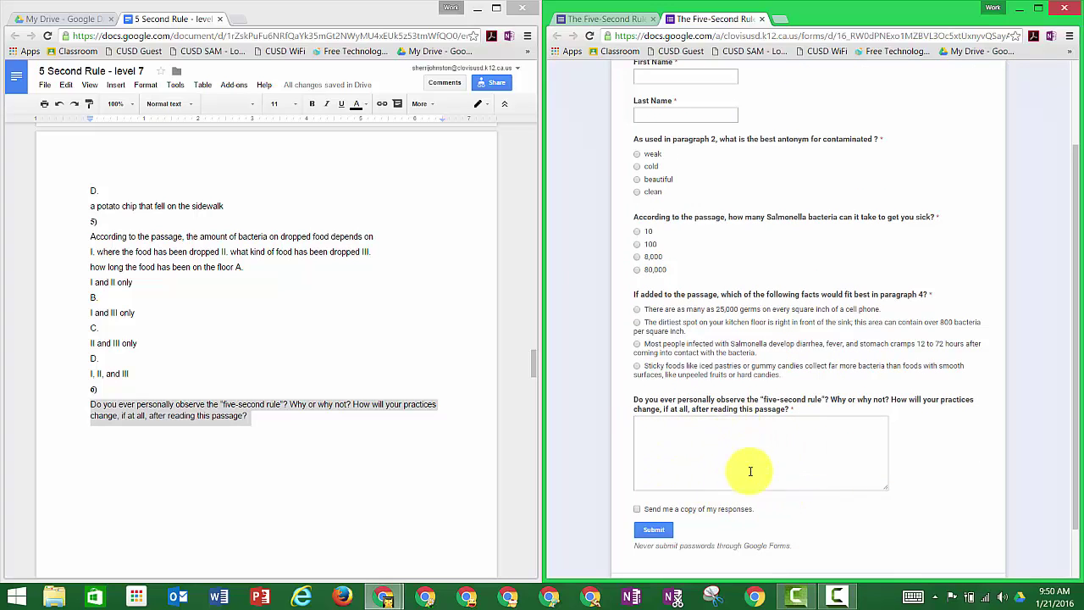
{"action": "scroll", "coordinate": [830, 279], "scroll_direction": "up", "scroll_amount": 2}
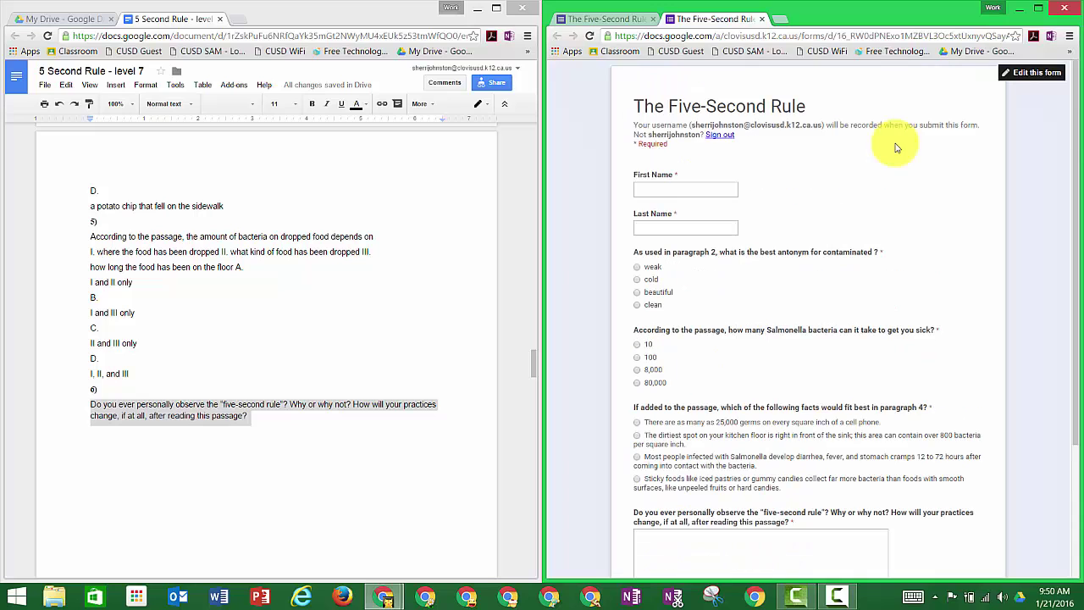
{"action": "left_click", "coordinate": [1030, 73]}
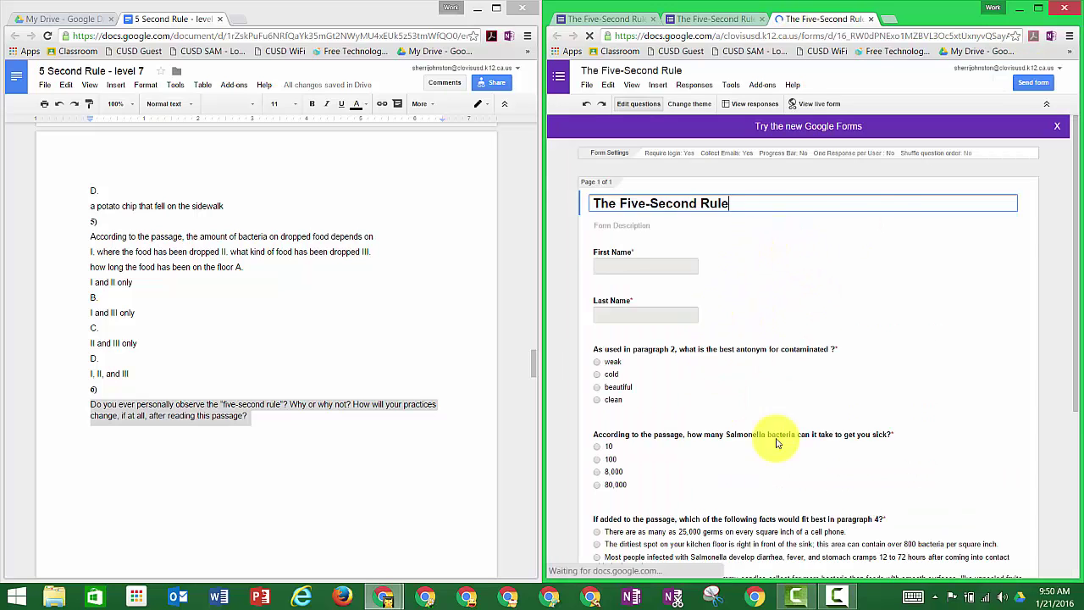
{"action": "scroll", "coordinate": [746, 347], "scroll_direction": "down", "scroll_amount": 5}
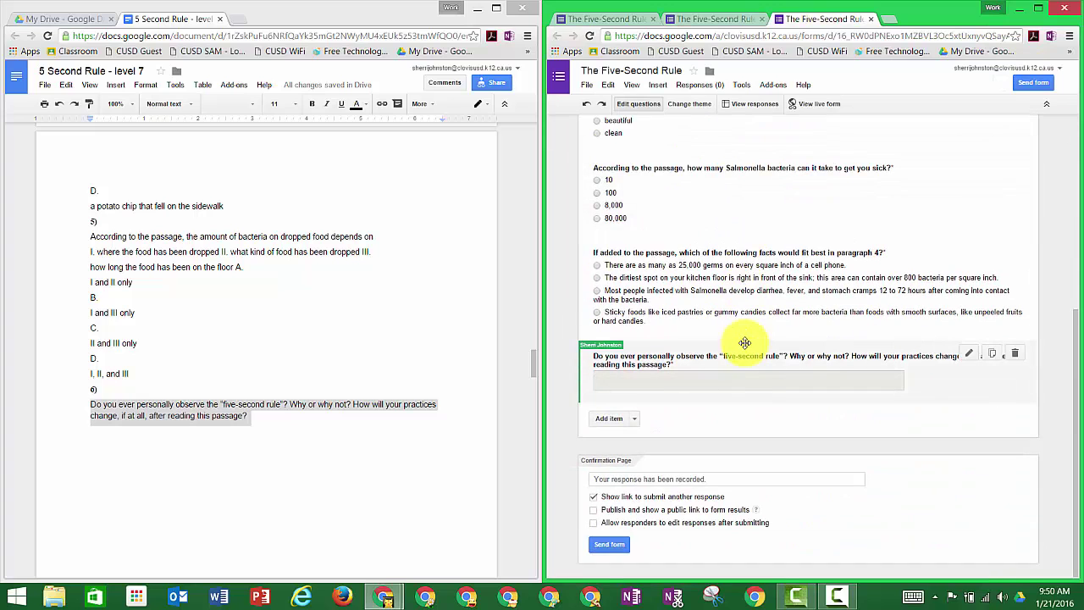